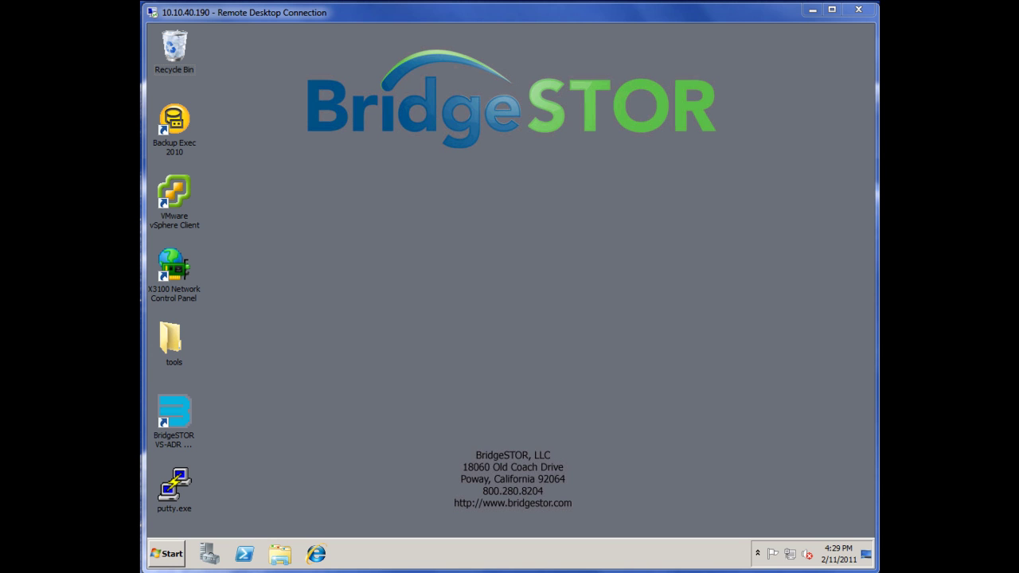
pyautogui.click(317, 553)
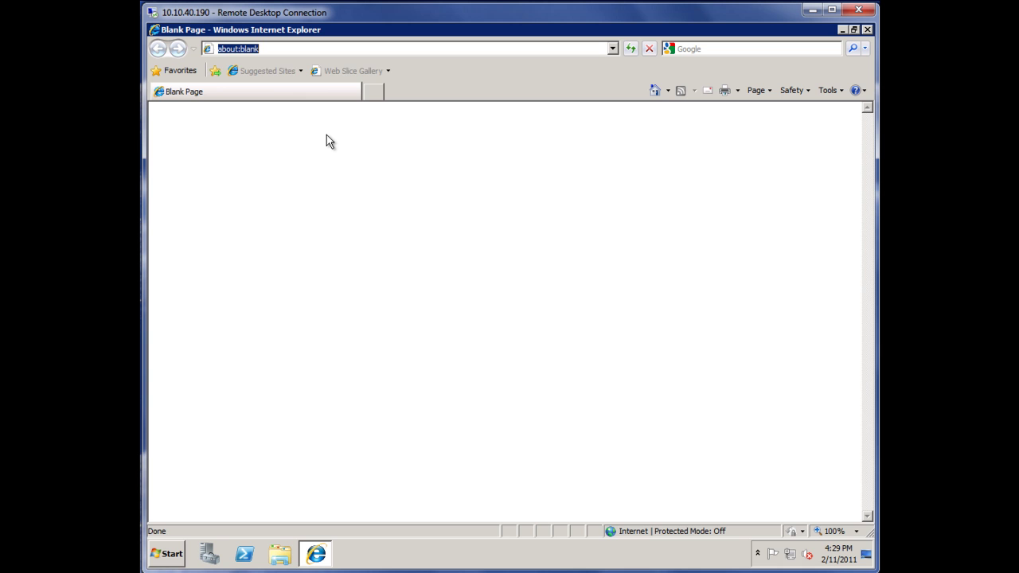
pyautogui.write('1')
pyautogui.press('BackSpace')
pyautogui.write('apps')
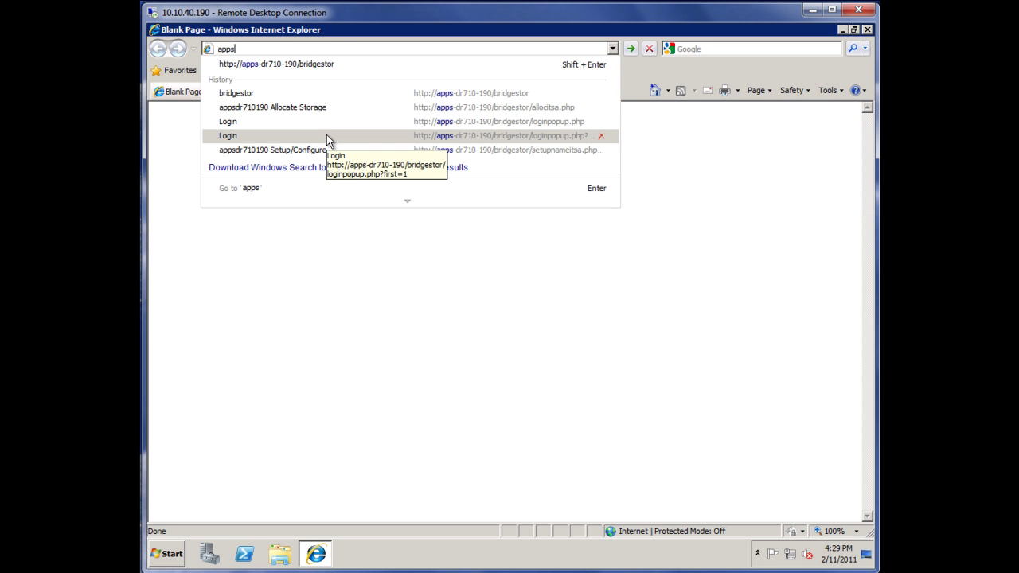
pyautogui.press('Down')
pyautogui.press('Return')
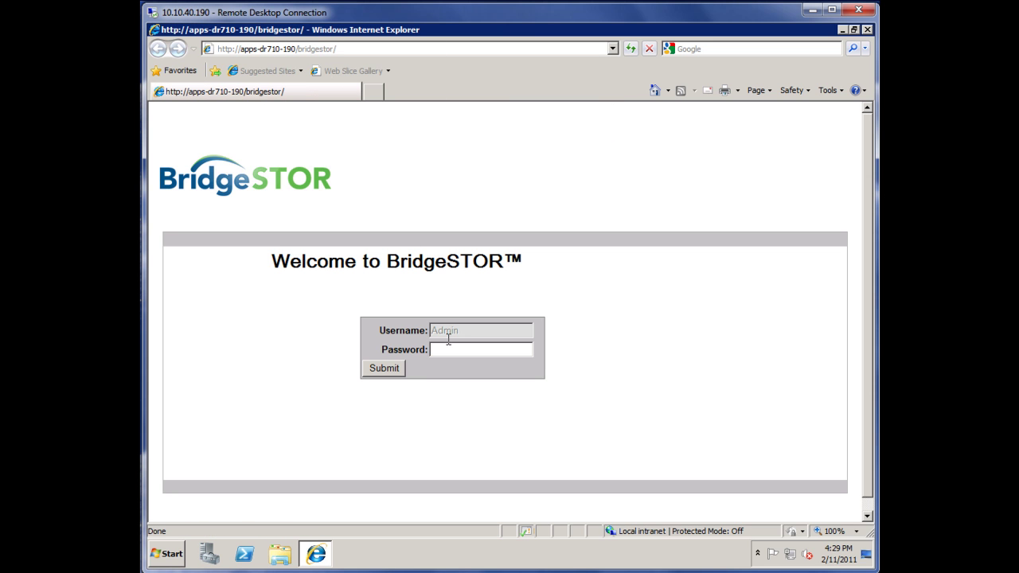
# Step: Sign in to the BridgeSTOR console with the admin password
pyautogui.click(457, 351)
pyautogui.write('••••••••')
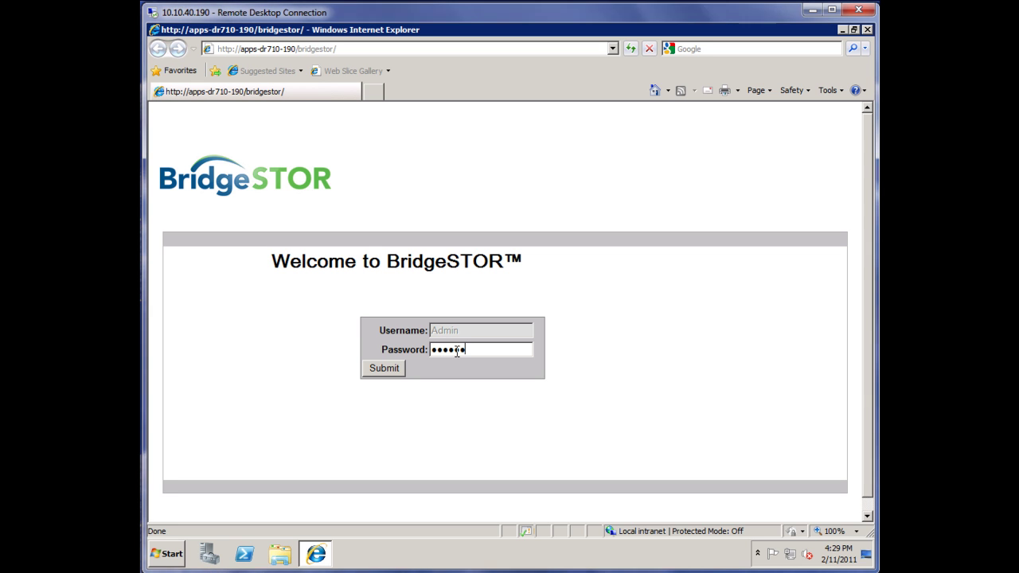
pyautogui.write('••')
pyautogui.press('Return')
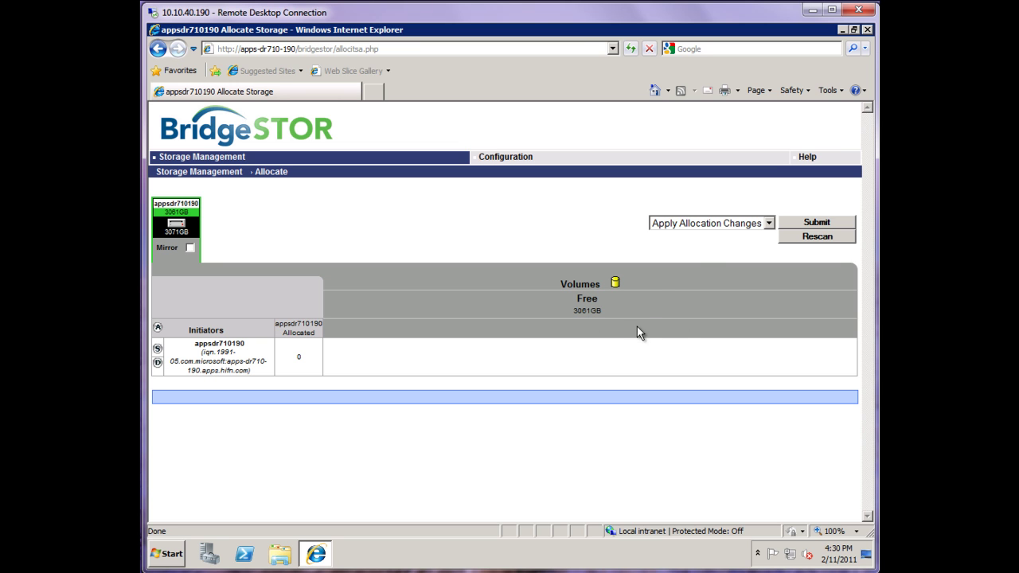
# Step: Use Create New Volume to add a 1024 GB volume named apps_dr710_190_lun01
pyautogui.click(769, 224)
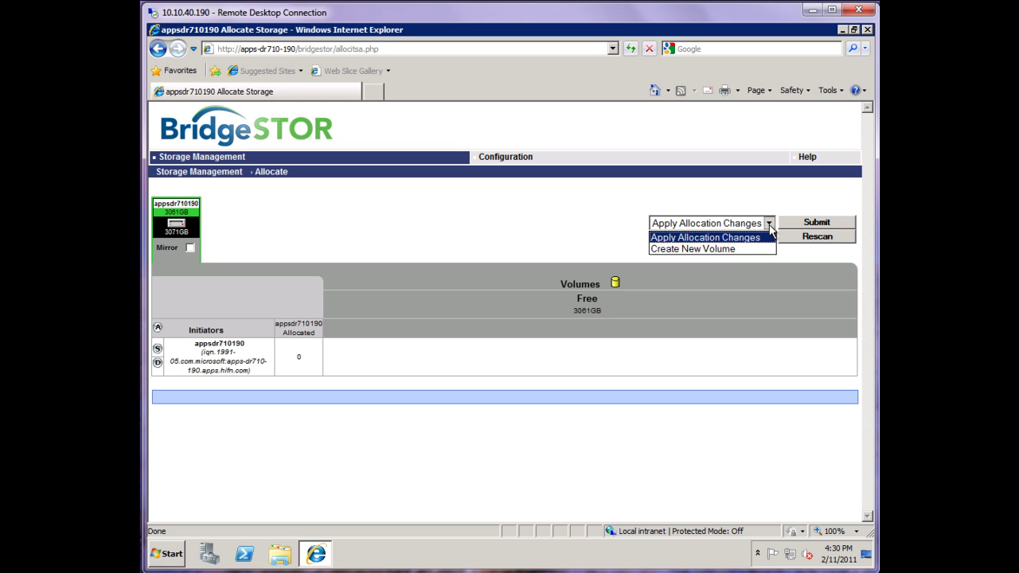
pyautogui.click(704, 250)
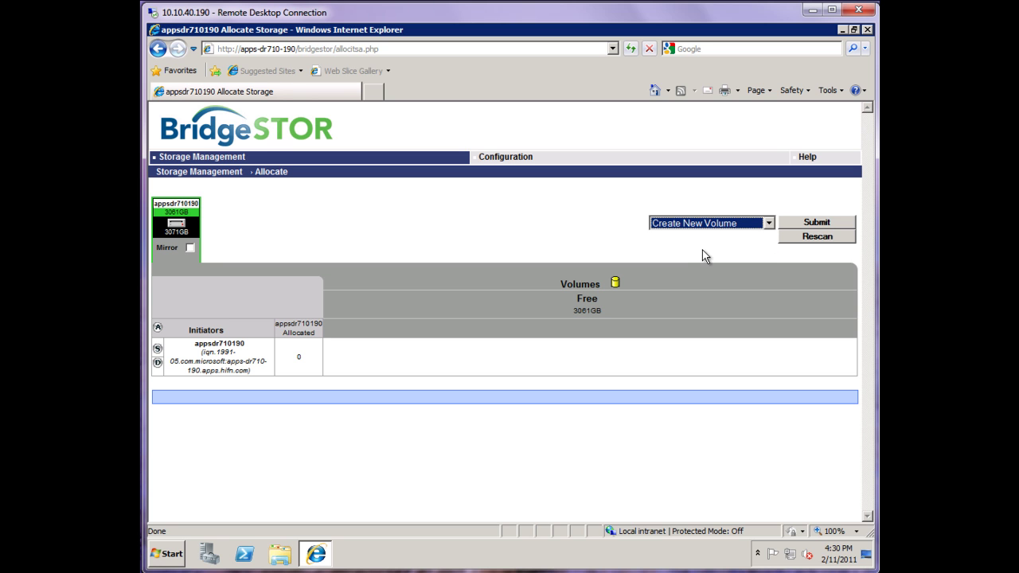
pyautogui.click(794, 223)
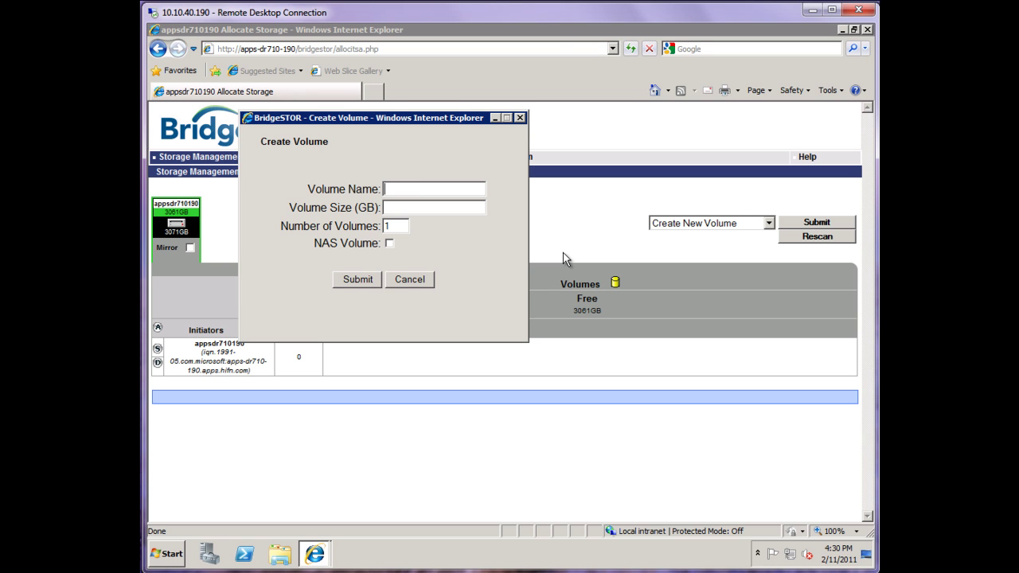
pyautogui.write('apps_dr710_190_lun01')
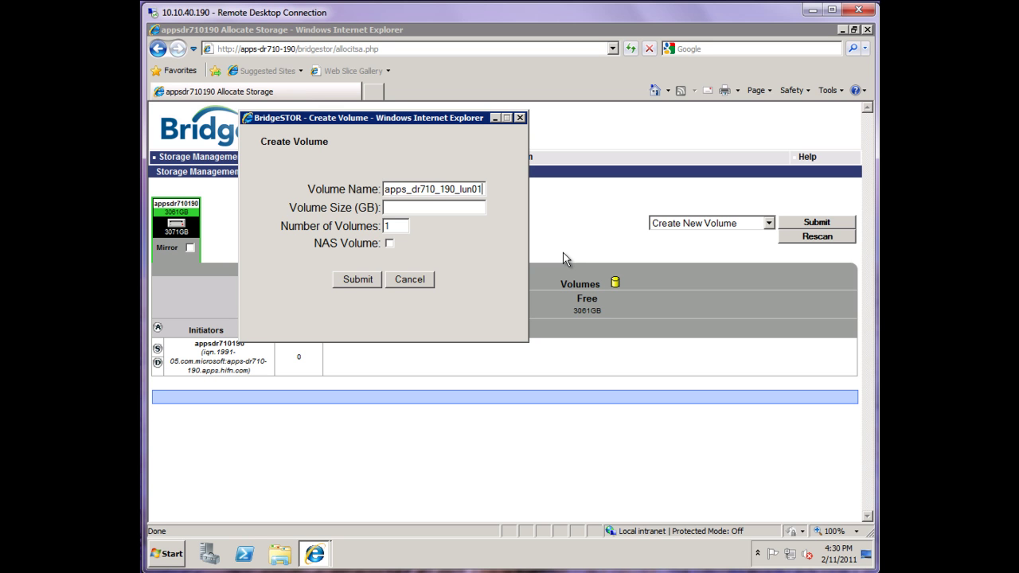
pyautogui.press('Tab')
pyautogui.write('1024')
pyautogui.click(369, 280)
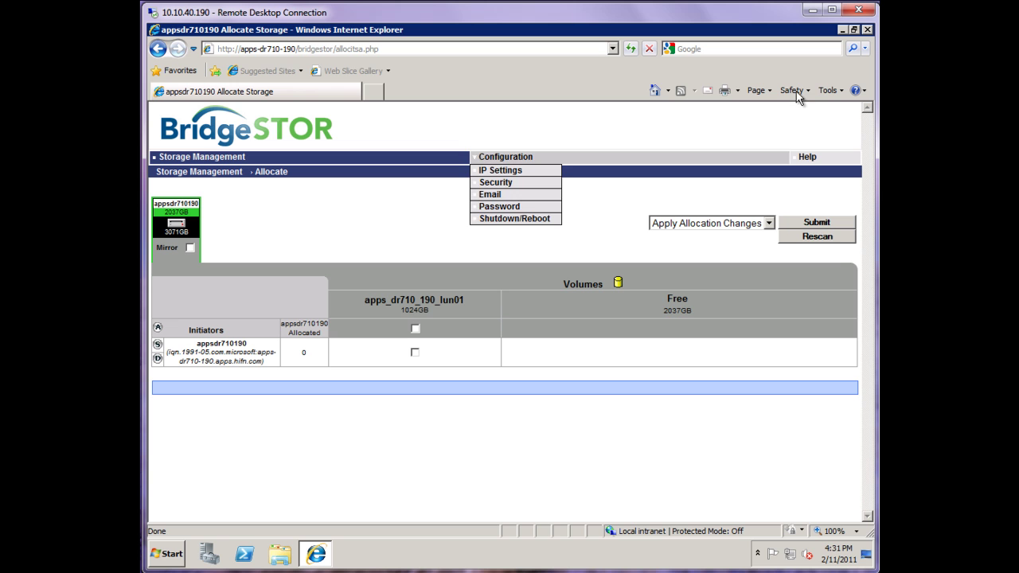
# Step: Start vSphere Client from the desktop and log in to host 10.10.40.122 as root
pyautogui.click(840, 30)
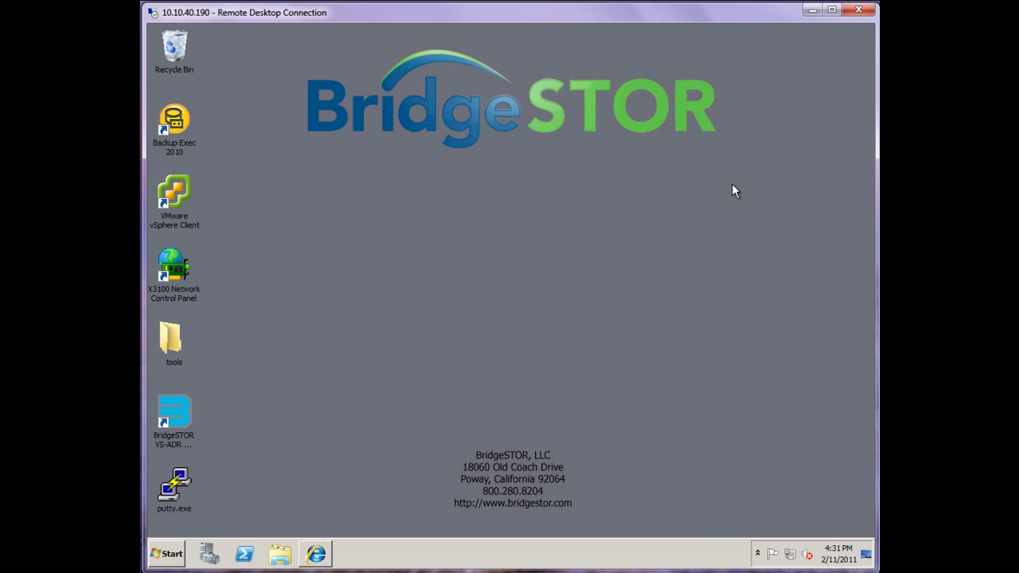
pyautogui.doubleClick(178, 191)
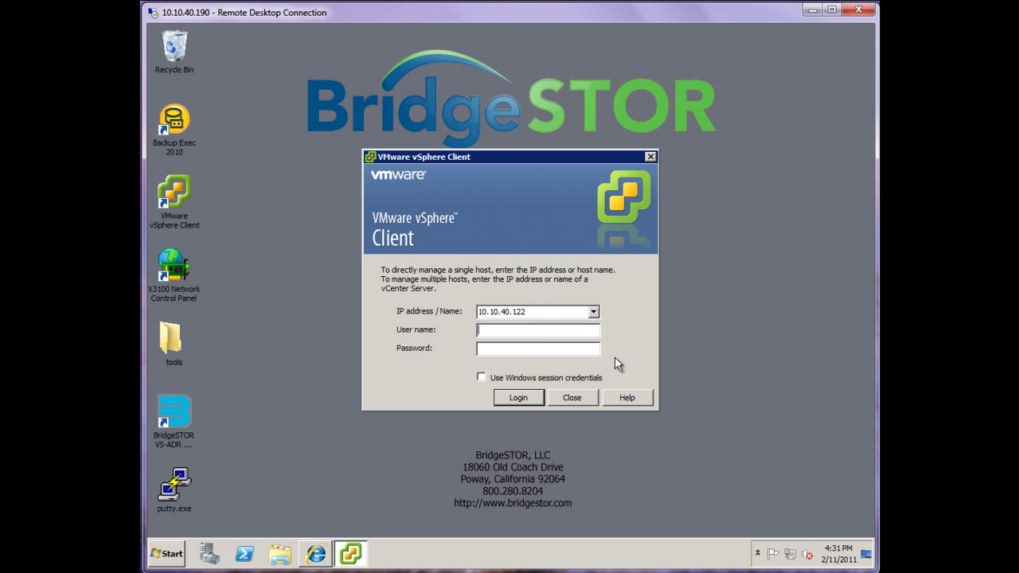
pyautogui.write('root********')
pyautogui.click(526, 398)
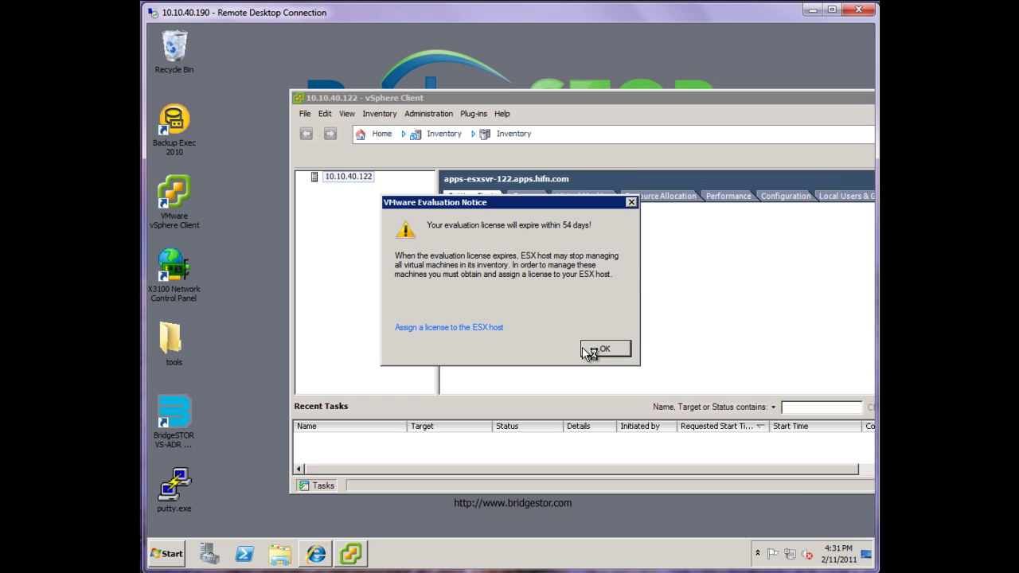
# Step: Dismiss the evaluation notice, maximize the client, and view the host's Networking configuration
pyautogui.click(598, 348)
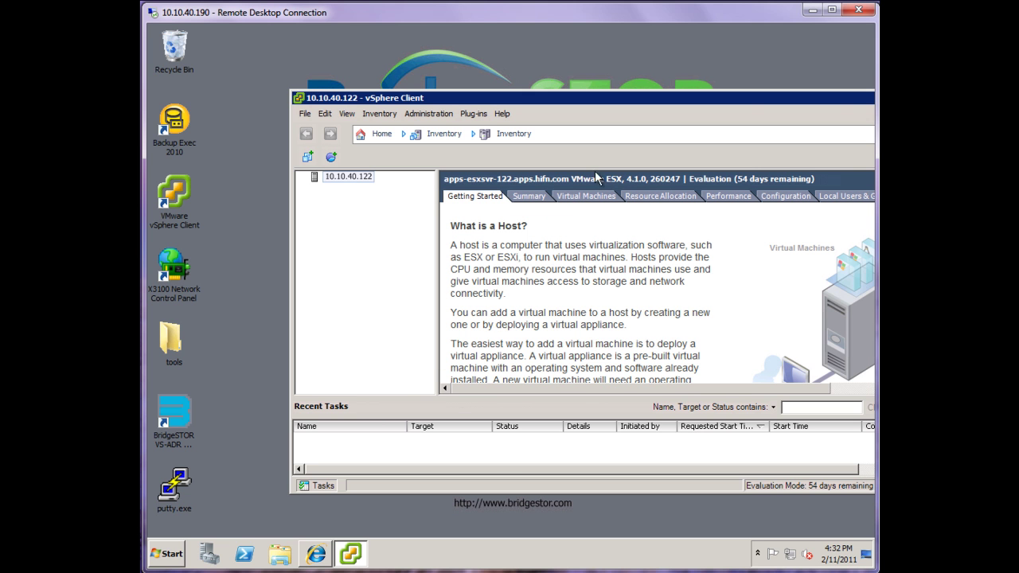
pyautogui.moveTo(573, 102); pyautogui.dragTo(489, 92)
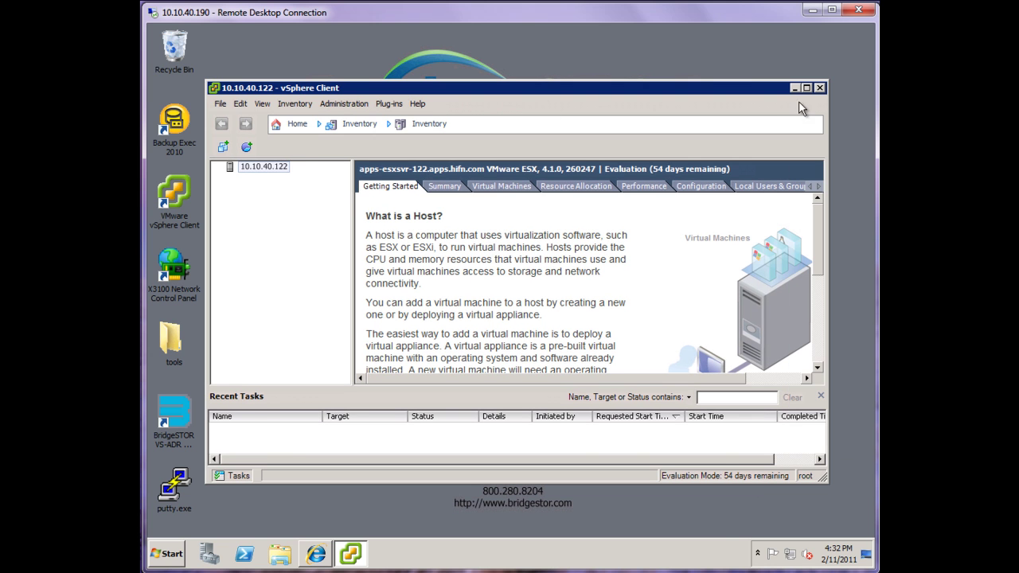
pyautogui.click(807, 87)
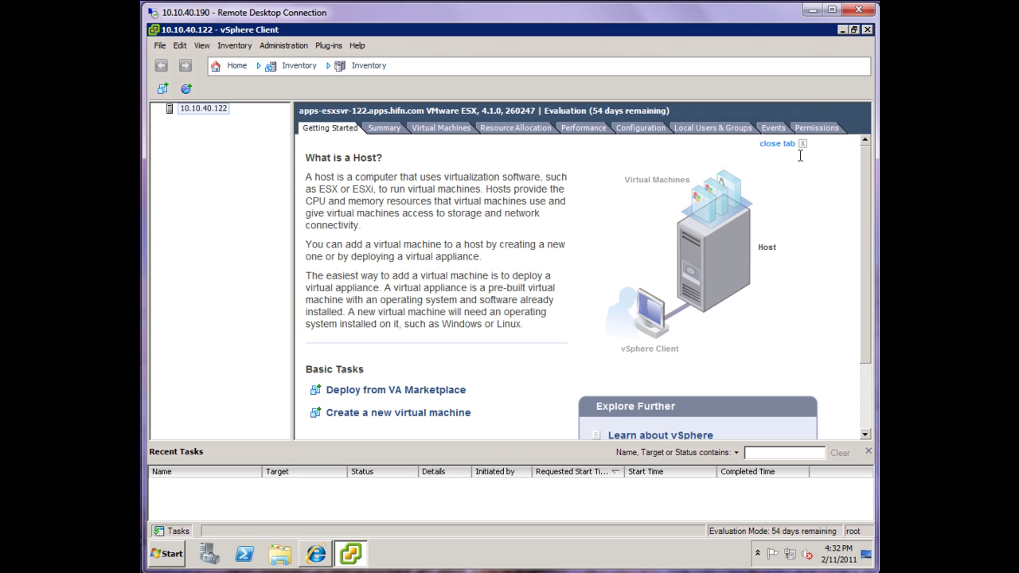
pyautogui.click(638, 128)
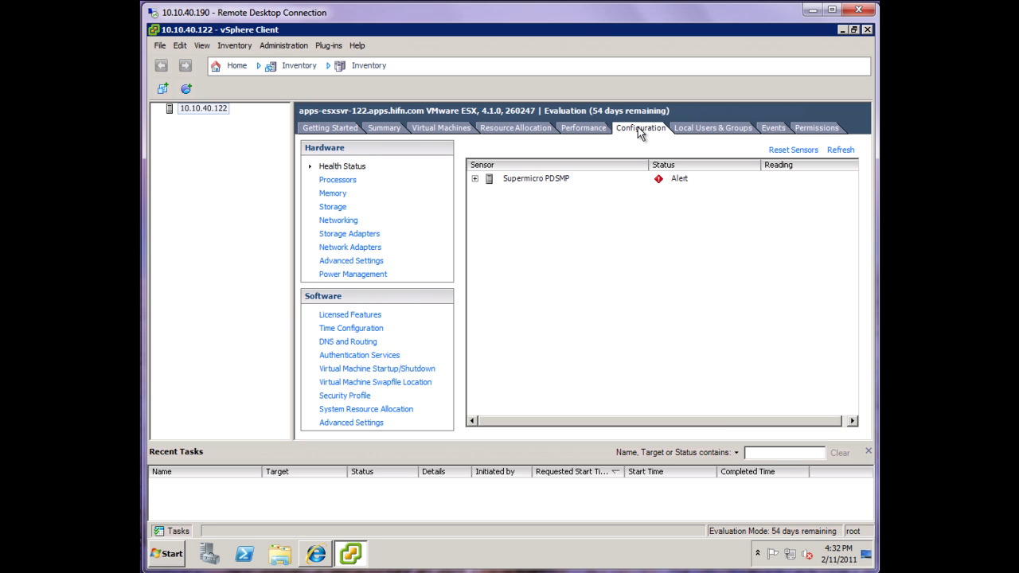
pyautogui.click(348, 237)
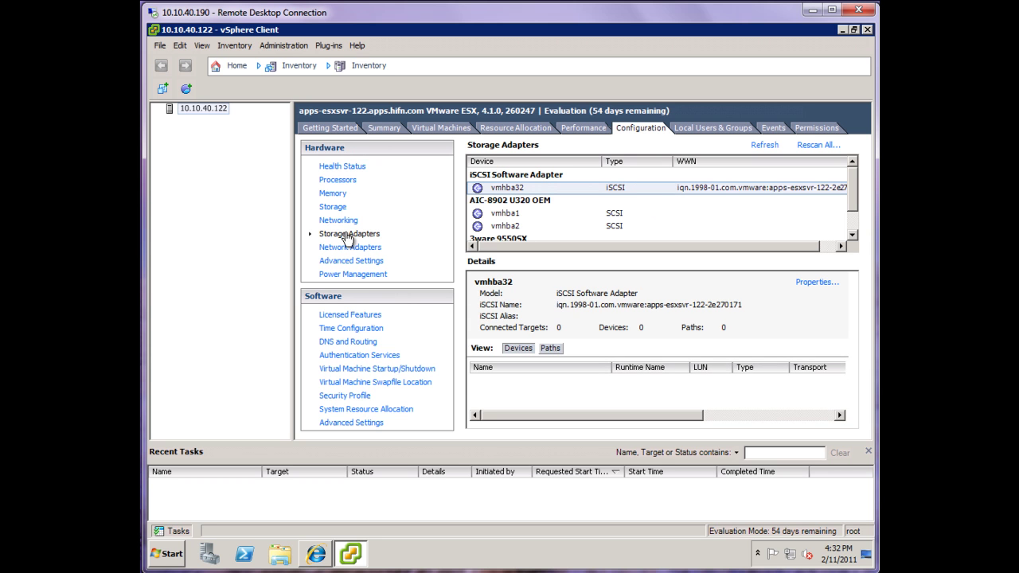
pyautogui.click(338, 223)
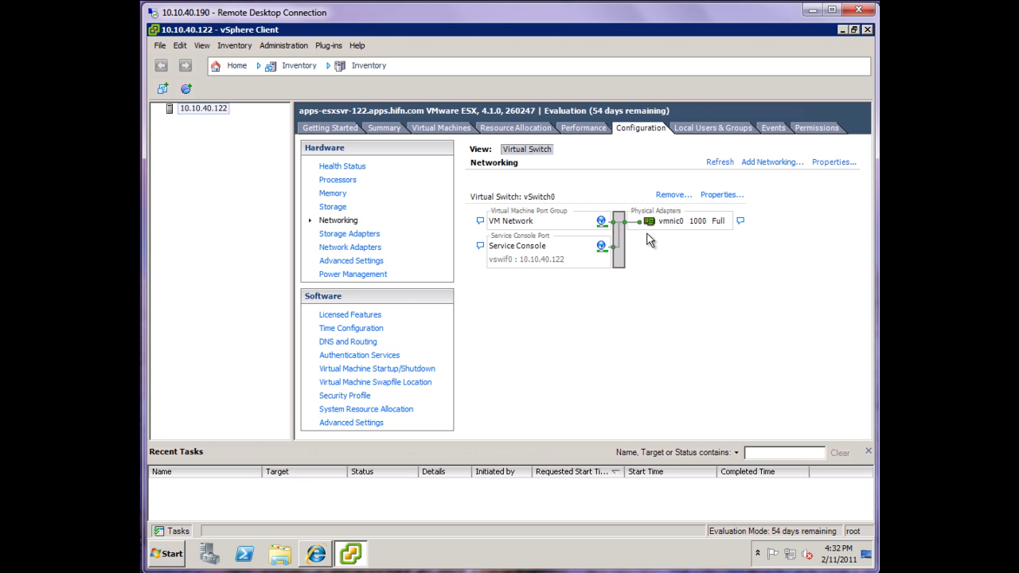
# Step: Add a VMkernel connection on a new vSwitch using vmnic1, labelled VMkernel 50
pyautogui.click(772, 163)
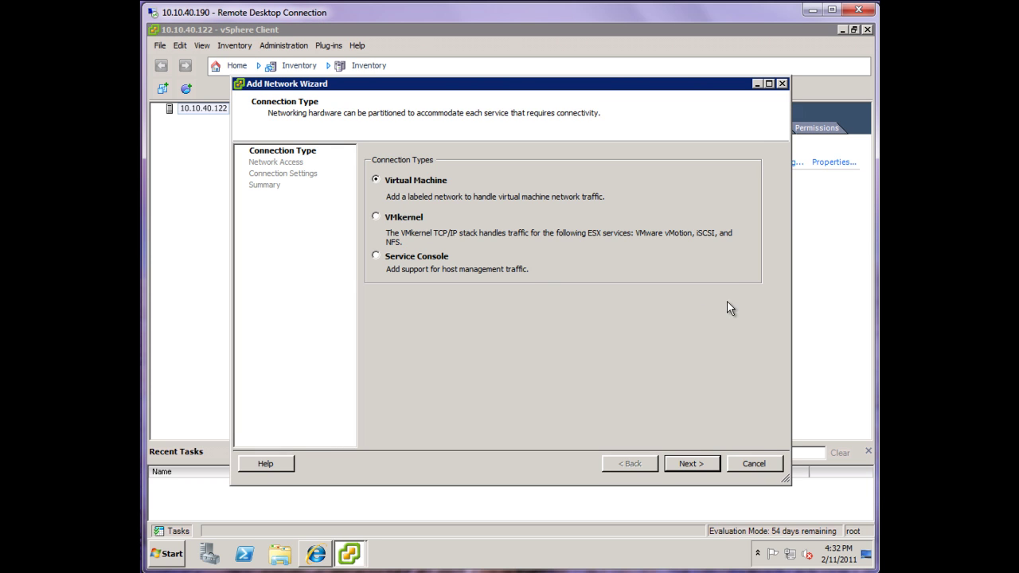
pyautogui.click(376, 218)
pyautogui.click(682, 469)
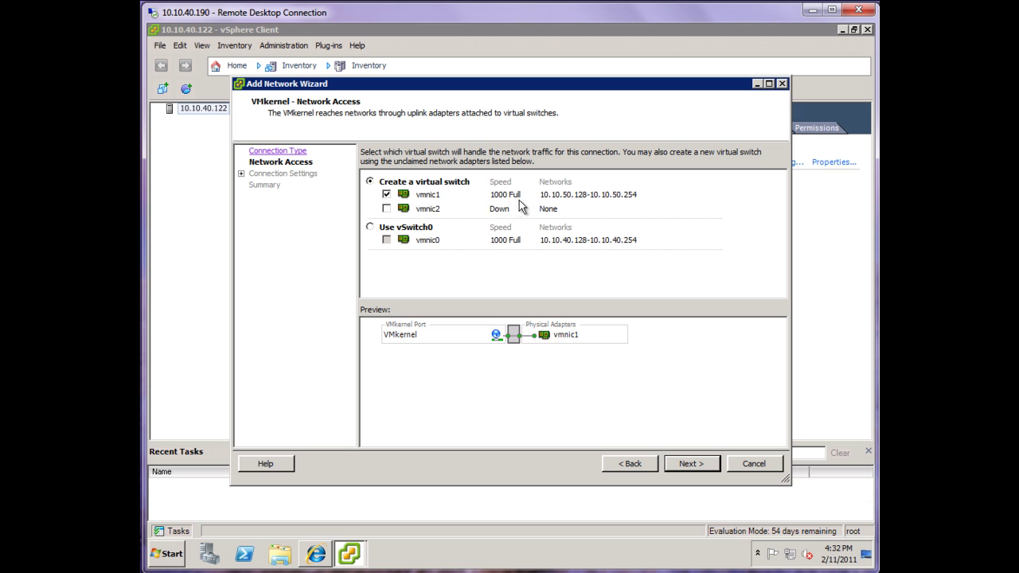
pyautogui.click(691, 466)
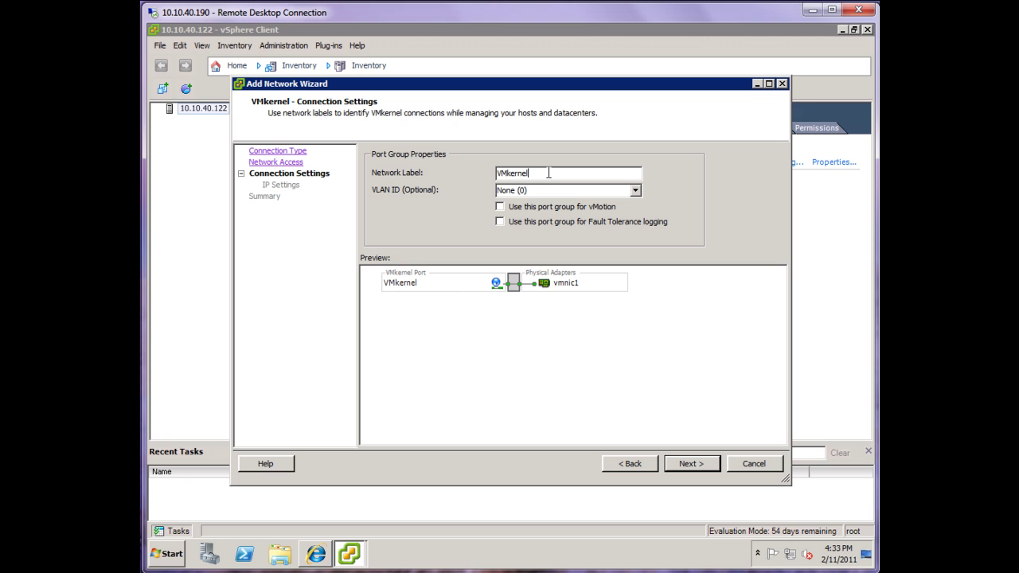
pyautogui.write('50')
# Step: Give VMkernel 50 IP 10.10.50.122 and subnet mask 255.255.255.0, then continue to Ready to Complete
pyautogui.click(703, 468)
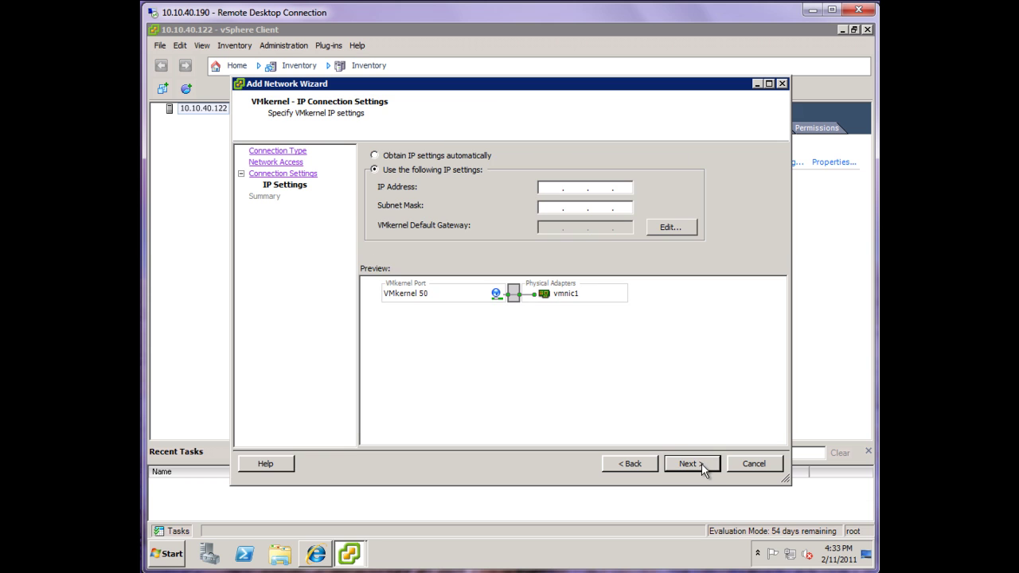
pyautogui.click(554, 189)
pyautogui.write('10 . 10 ')
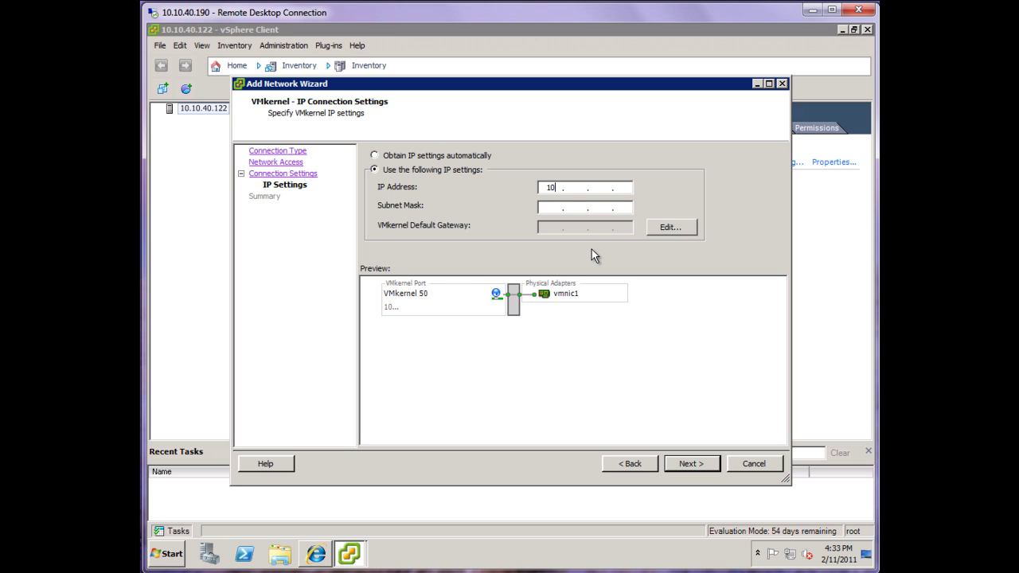
pyautogui.write('. 50 . 122')
pyautogui.press('Tab')
pyautogui.write('255')
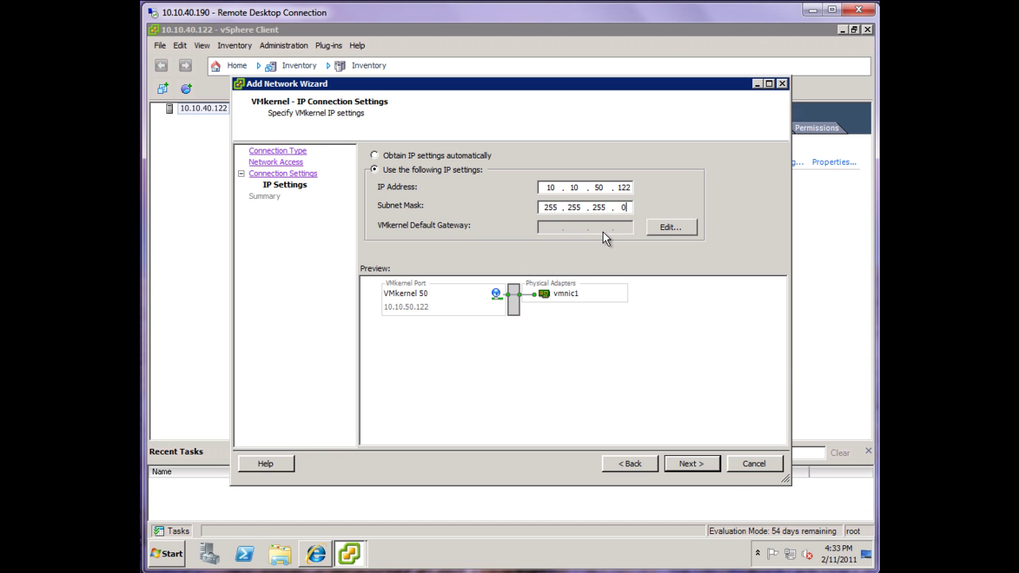
pyautogui.click(697, 464)
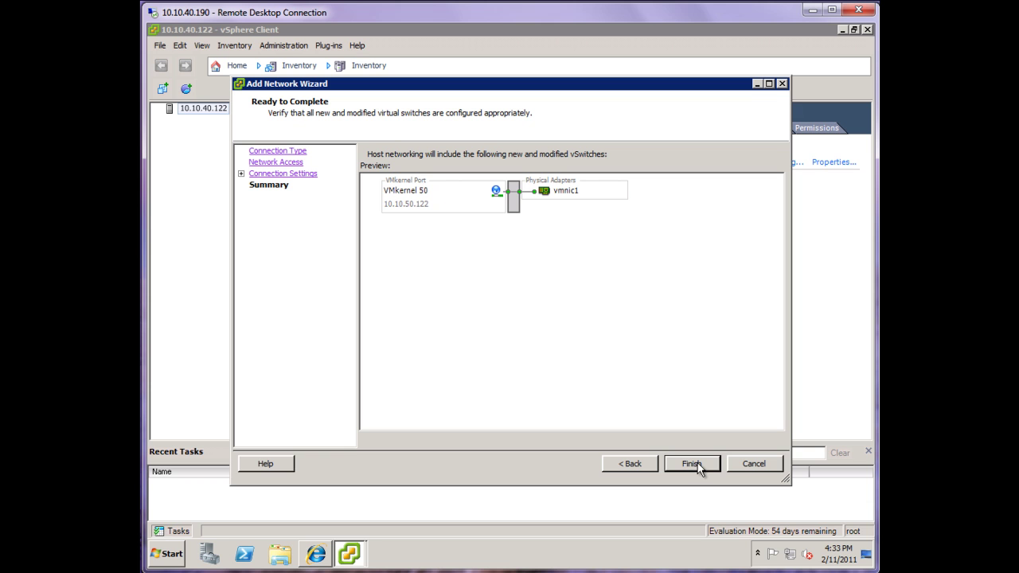
# Step: Finish the Add Network Wizard, declining to set a default gateway
pyautogui.click(697, 464)
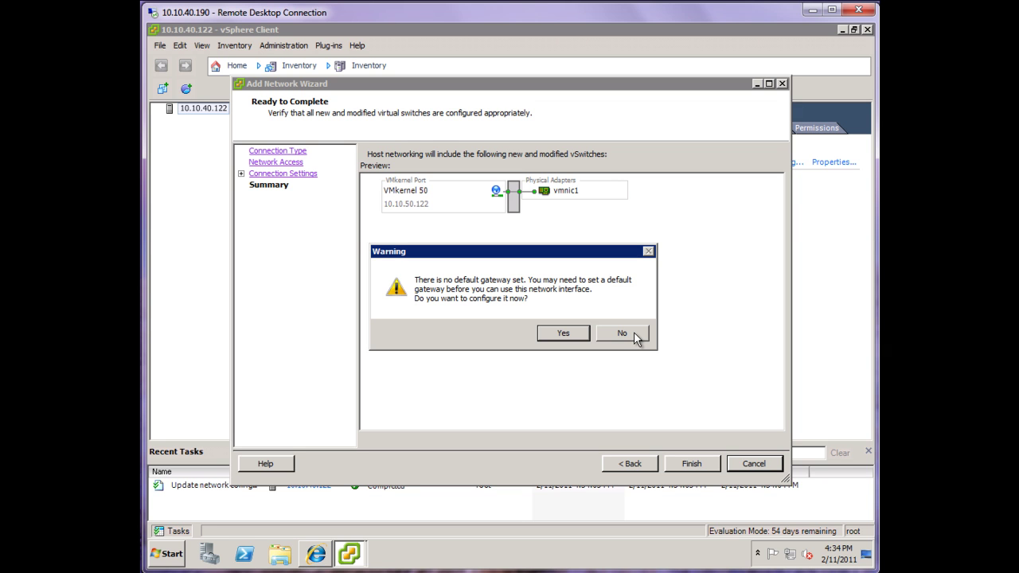
pyautogui.click(622, 333)
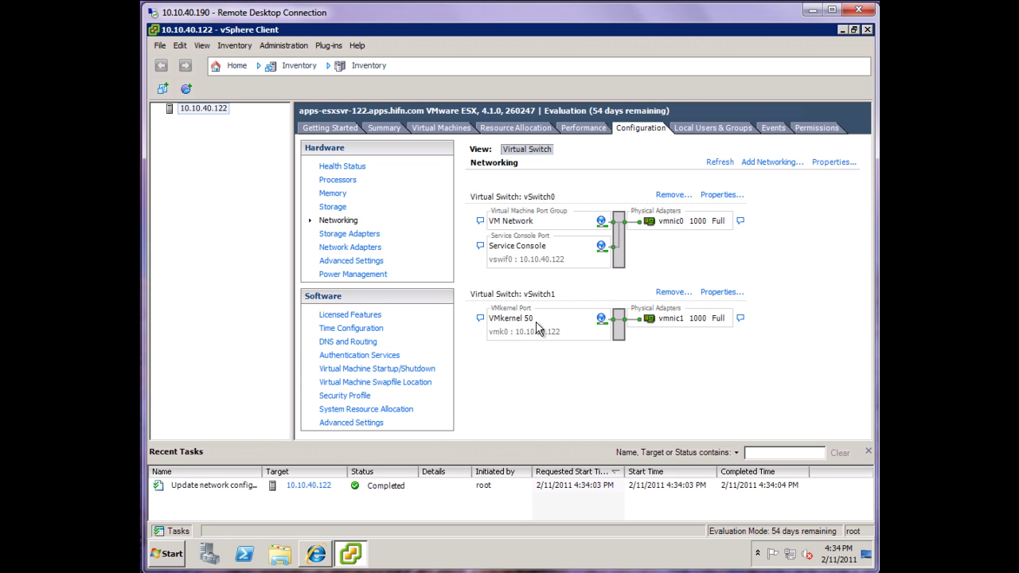
# Step: Select iSCSI adapter vmhba32 under Storage Adapters and open its Properties
pyautogui.click(369, 239)
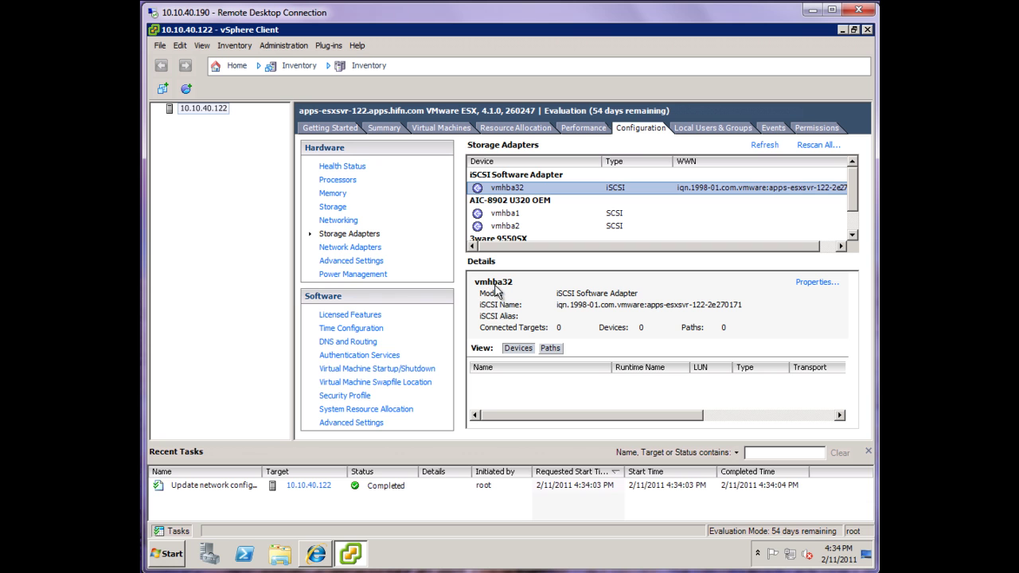
pyautogui.click(816, 283)
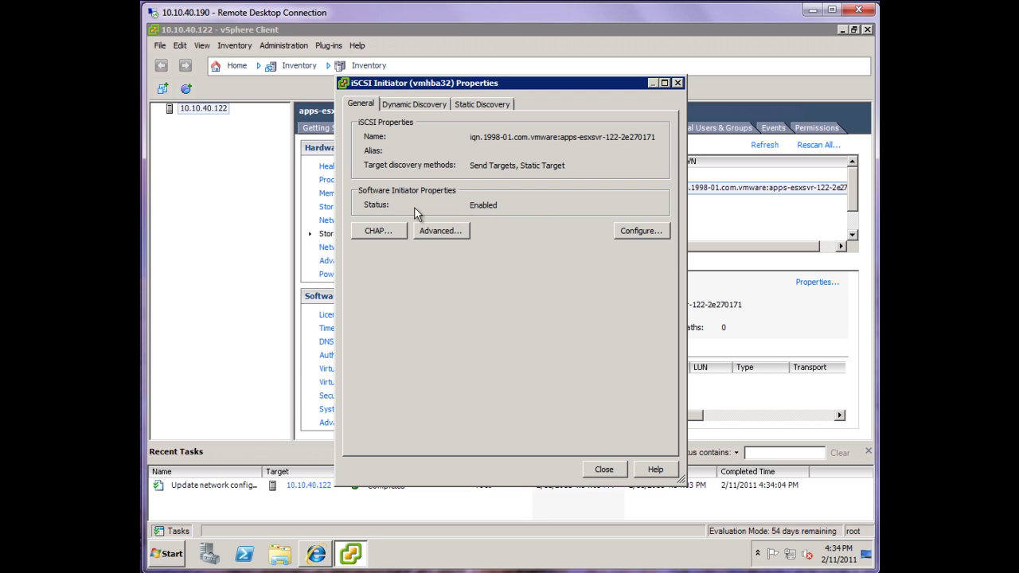
pyautogui.click(634, 231)
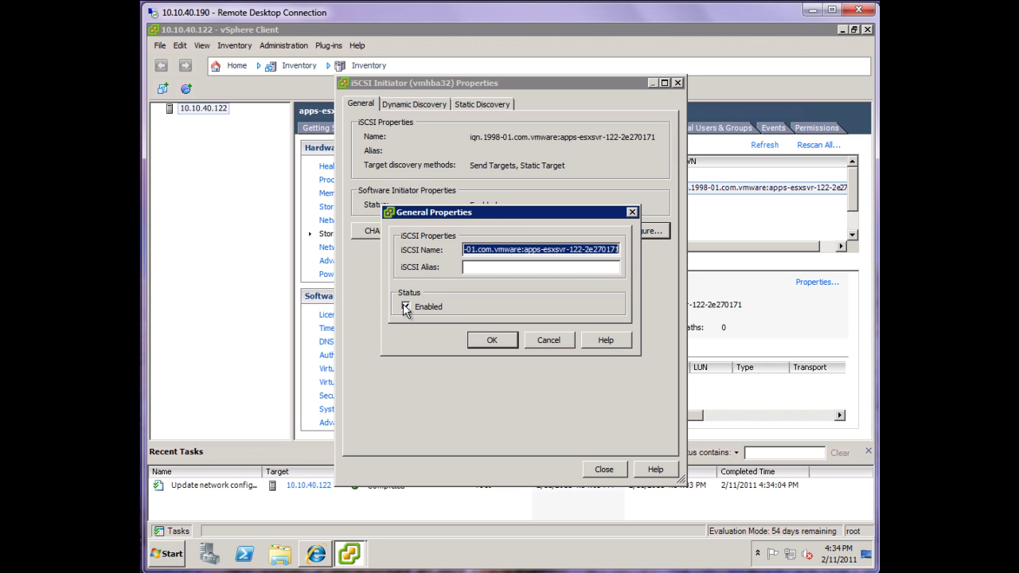
pyautogui.click(489, 340)
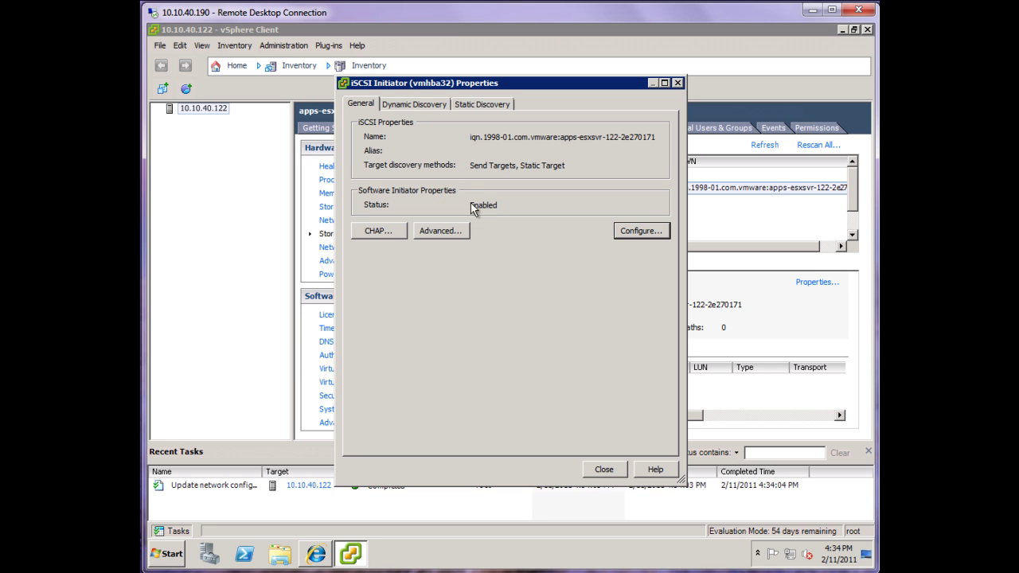
# Step: Add 10.10.50.190 on port 3260 as a Dynamic Discovery send target
pyautogui.click(415, 102)
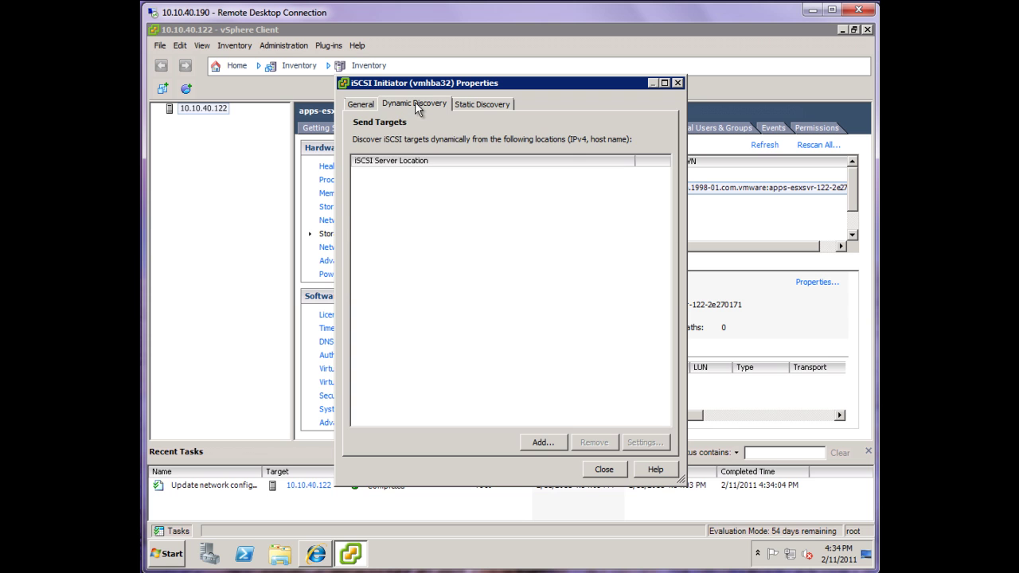
pyautogui.click(545, 444)
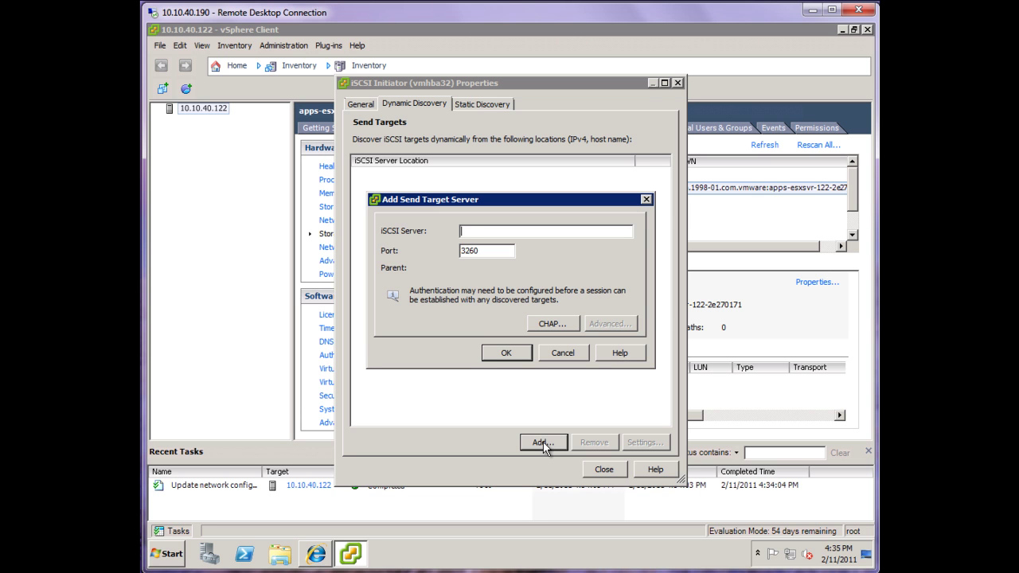
pyautogui.write('10.10.50.190')
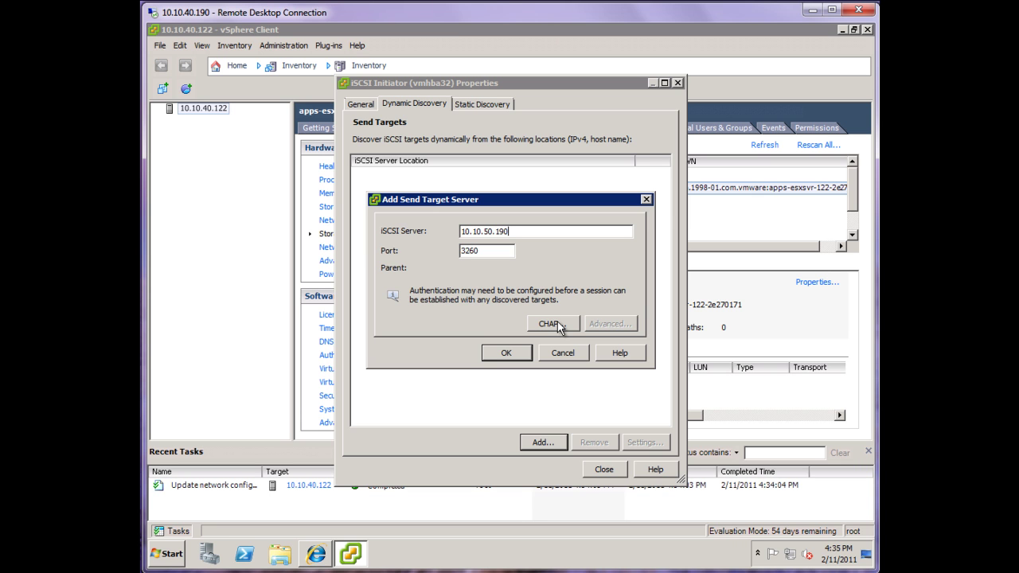
pyautogui.click(516, 353)
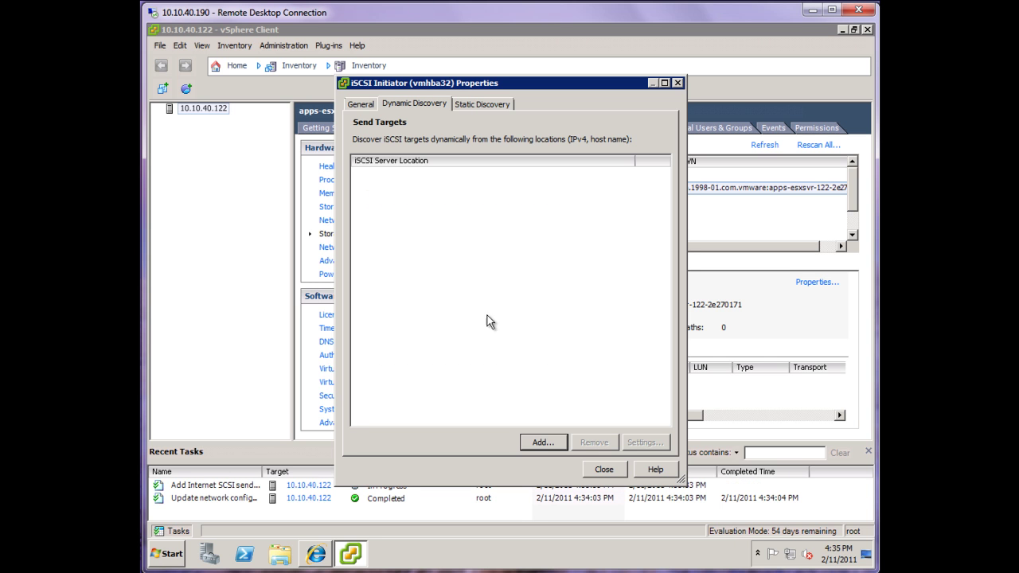
pyautogui.moveTo(456, 87); pyautogui.dragTo(559, 79)
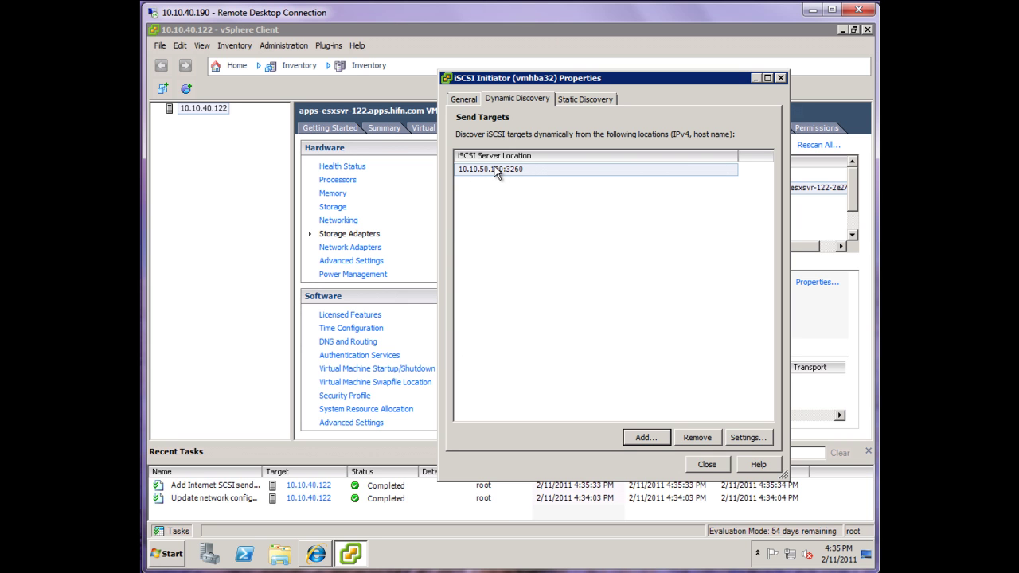
# Step: Close the iSCSI Initiator Properties and confirm rescanning adapter vmhba32
pyautogui.click(707, 465)
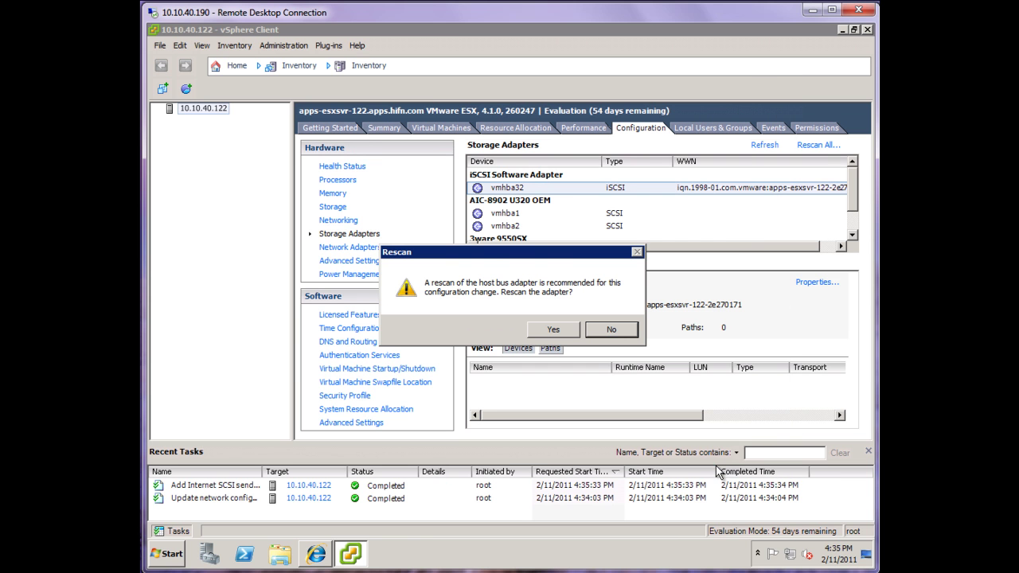
pyautogui.click(548, 330)
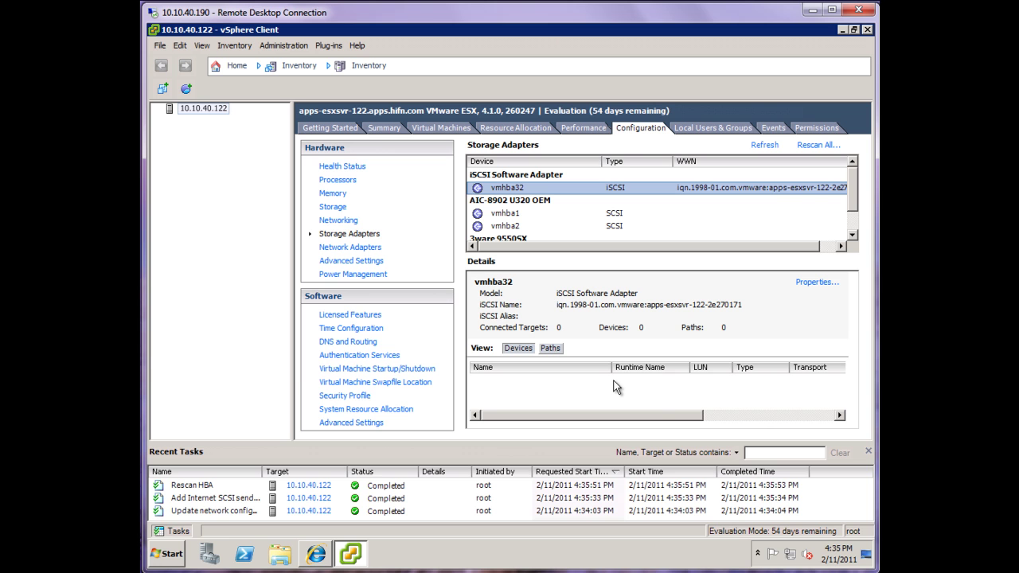
# Step: In BridgeSTOR, rescan and allocate the 1024GB apps_dr710_190_lun01 volume to the ESX initiator
pyautogui.click(319, 559)
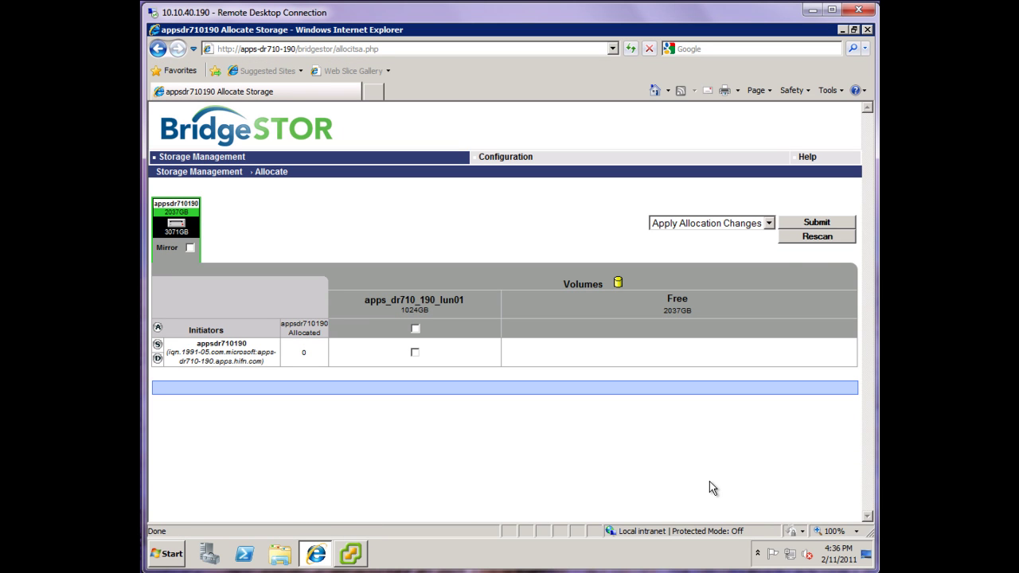
pyautogui.click(816, 237)
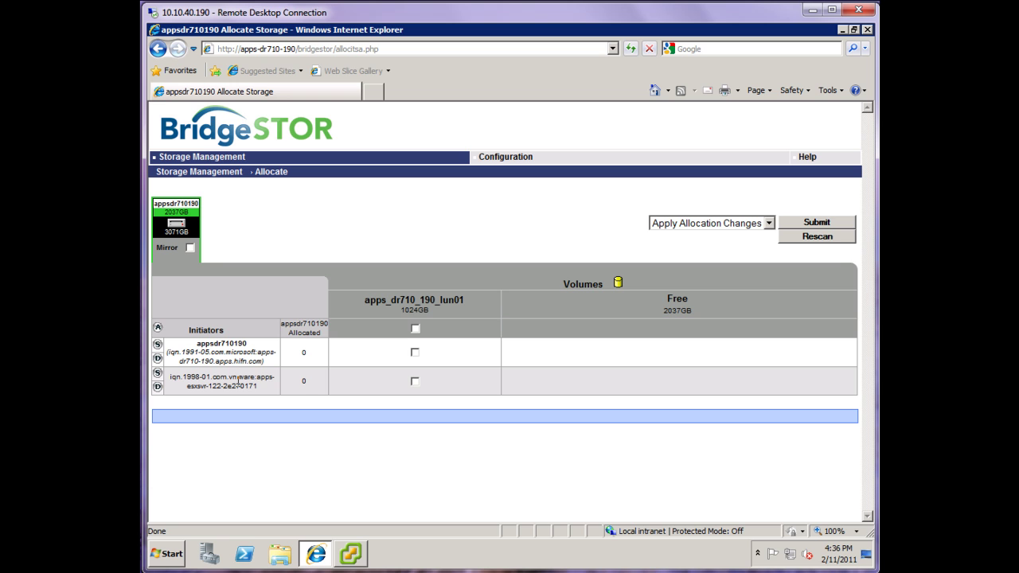
pyautogui.click(415, 382)
pyautogui.click(802, 226)
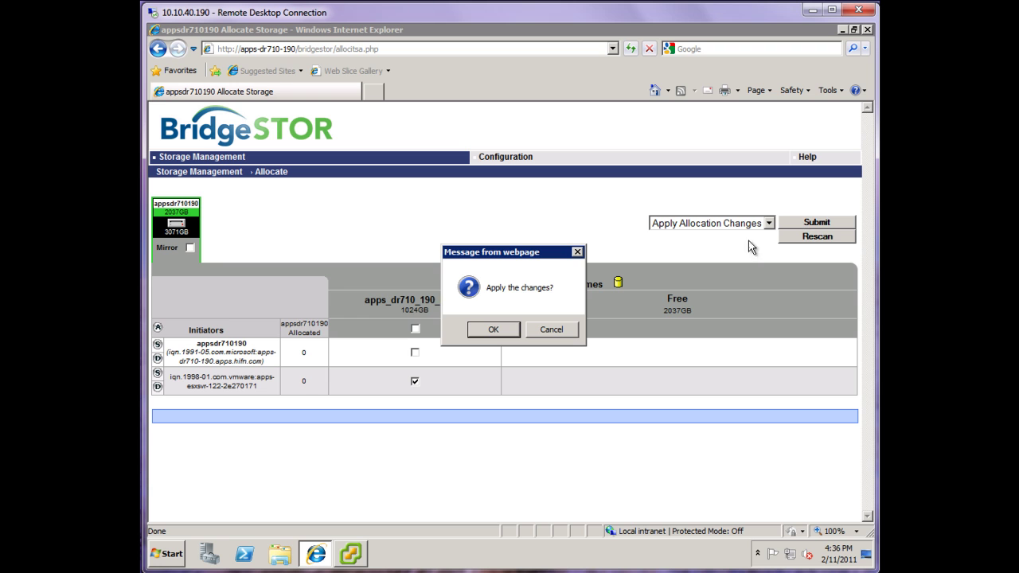
pyautogui.click(497, 329)
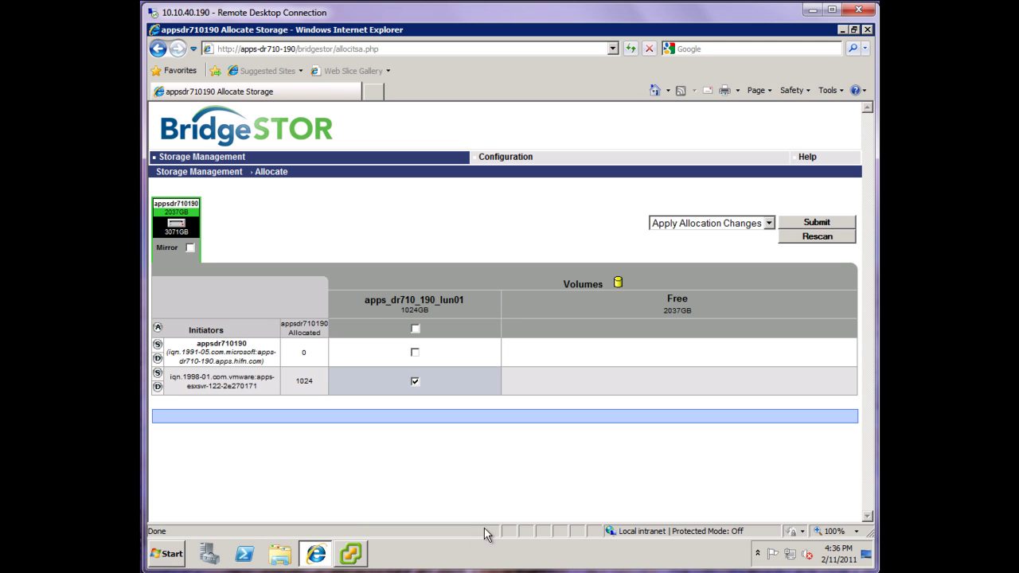
pyautogui.click(351, 555)
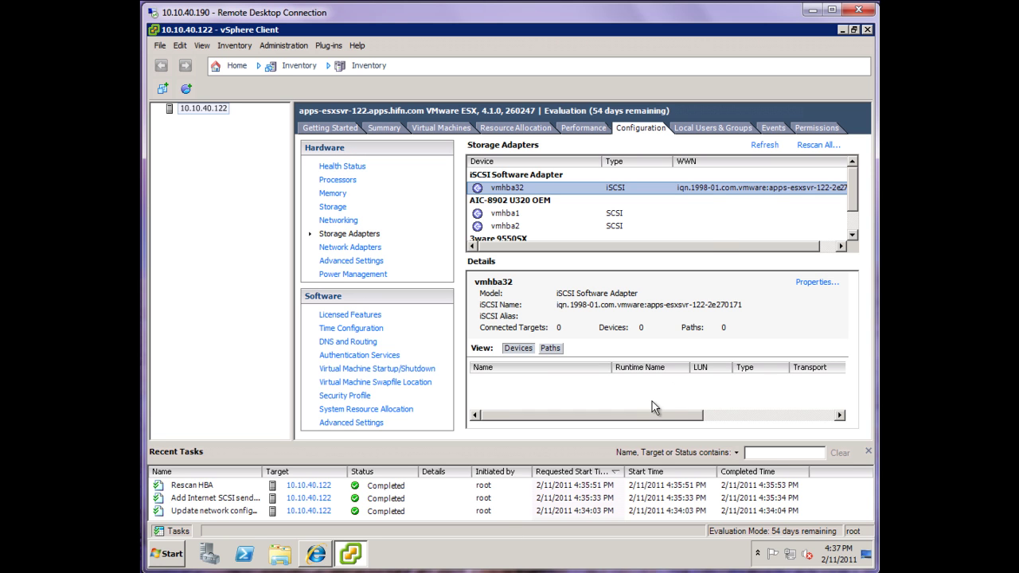
# Step: Rescan all adapters for new devices and VMFS volumes, then view the host's Storage list
pyautogui.click(819, 145)
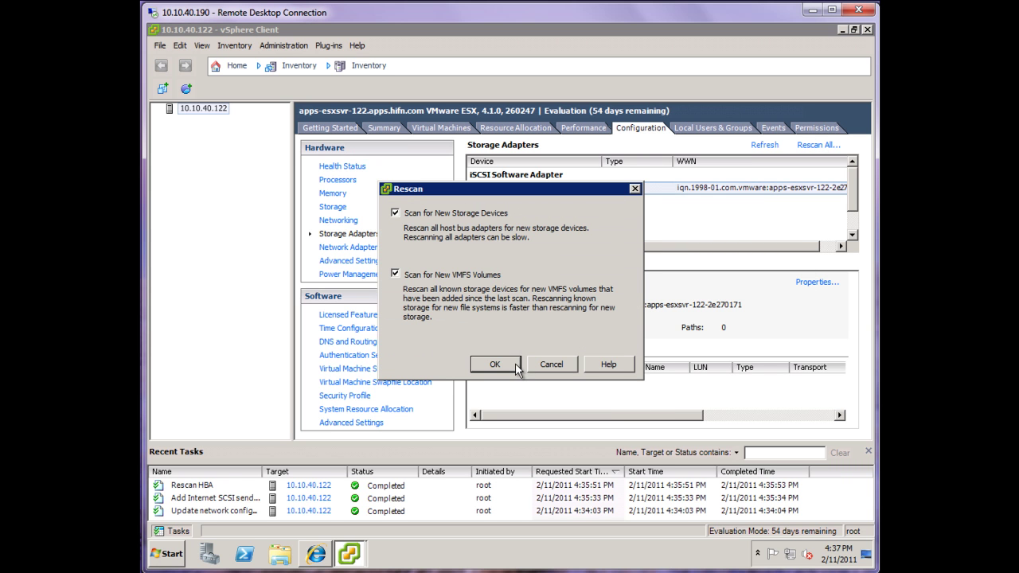
pyautogui.click(494, 363)
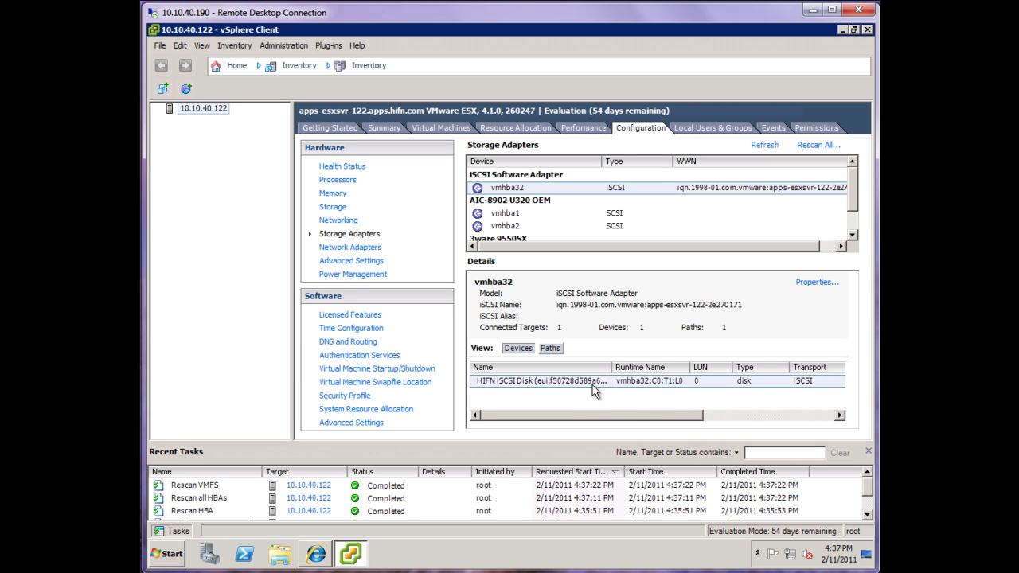
pyautogui.click(332, 208)
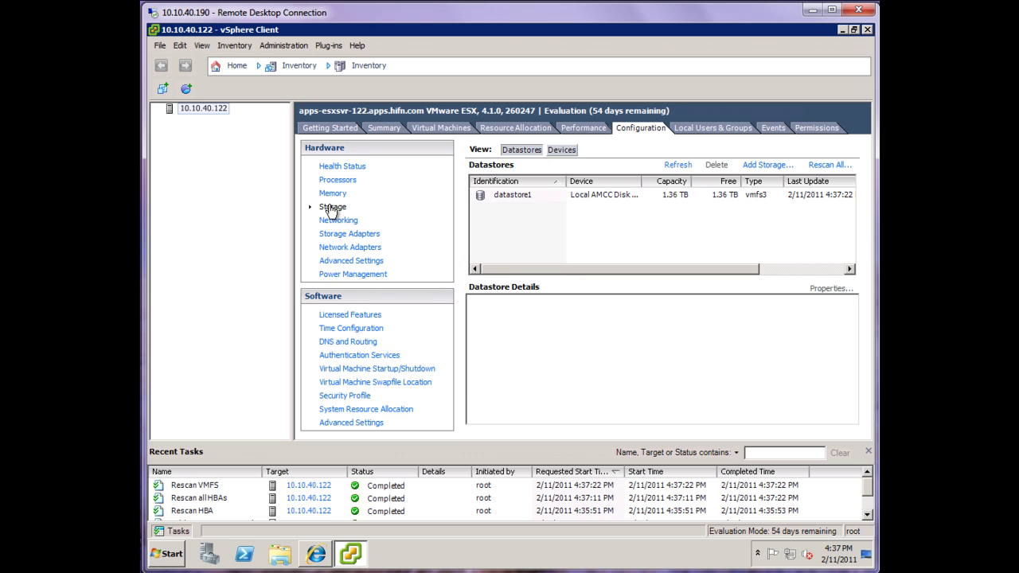
# Step: Add a Disk/LUN datastore on the HIFN iSCSI disk, naming it 'BridgeSTOR LUN01'
pyautogui.click(760, 166)
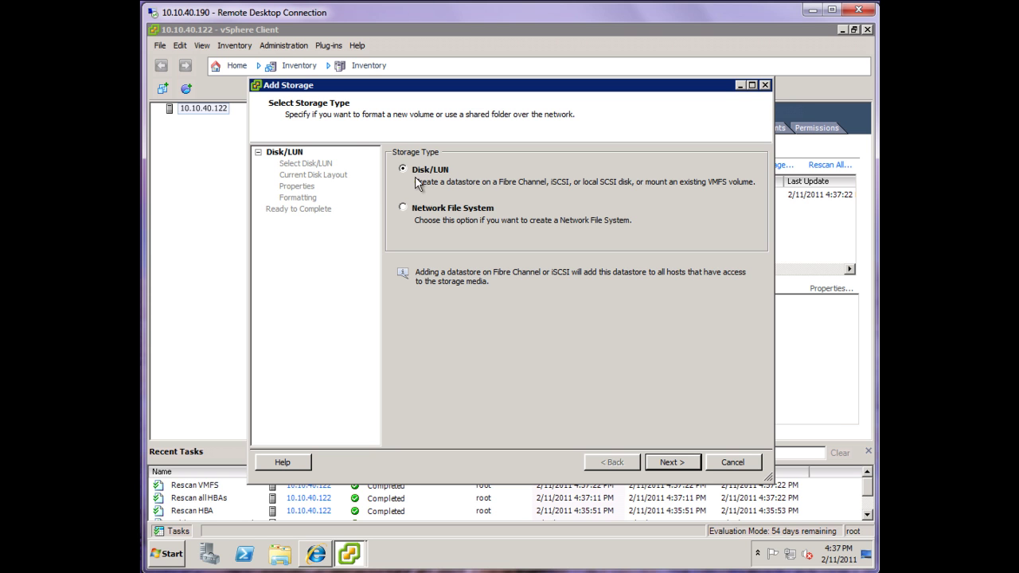
pyautogui.click(680, 464)
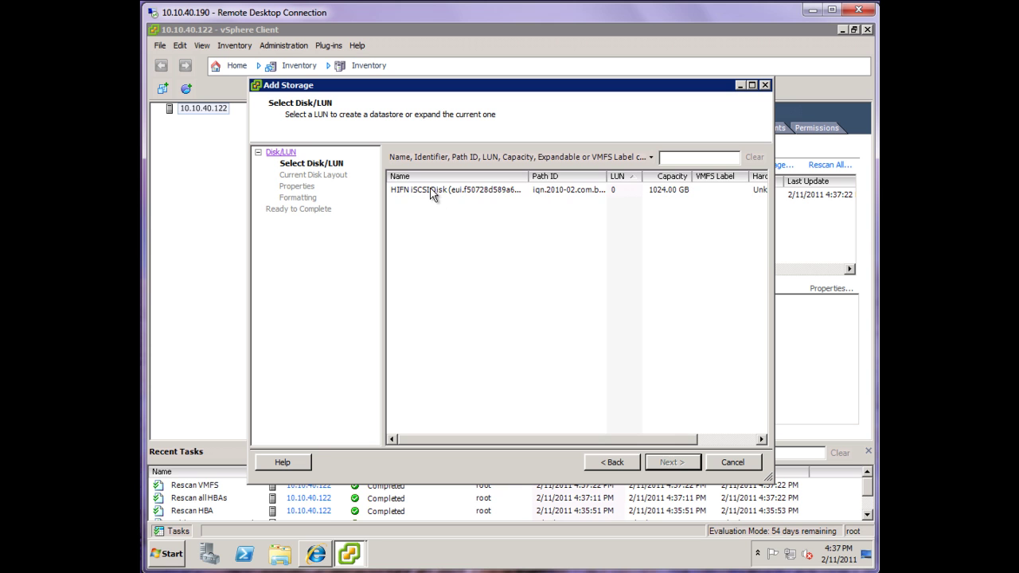
pyautogui.click(433, 191)
pyautogui.click(682, 464)
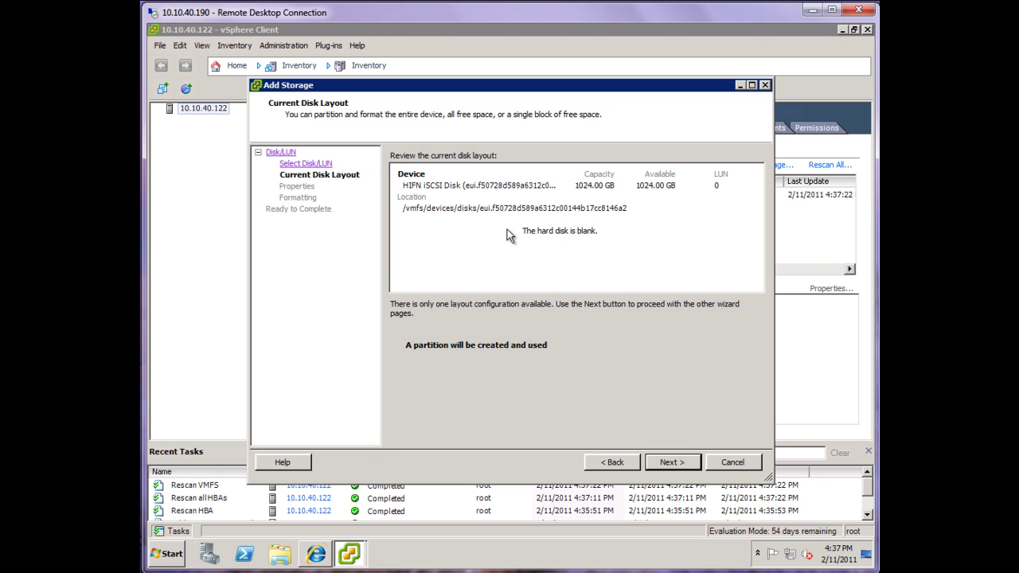
pyautogui.click(675, 466)
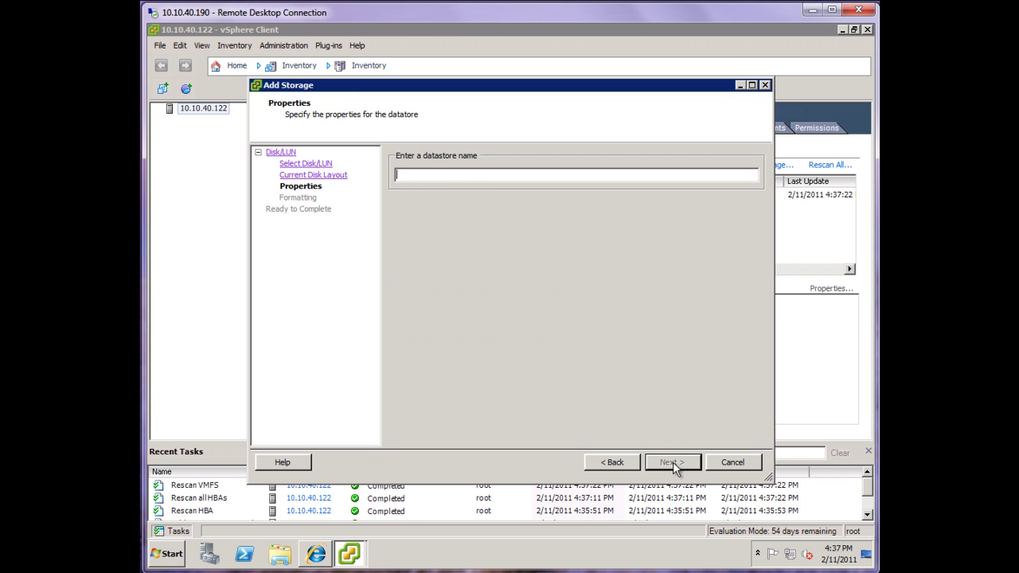
pyautogui.write('BridgeSTOR LUN01')
# Step: Format with 1024 GB maximum file size, 4 MB blocks, maximized capacity, and finish the datastore
pyautogui.click(673, 467)
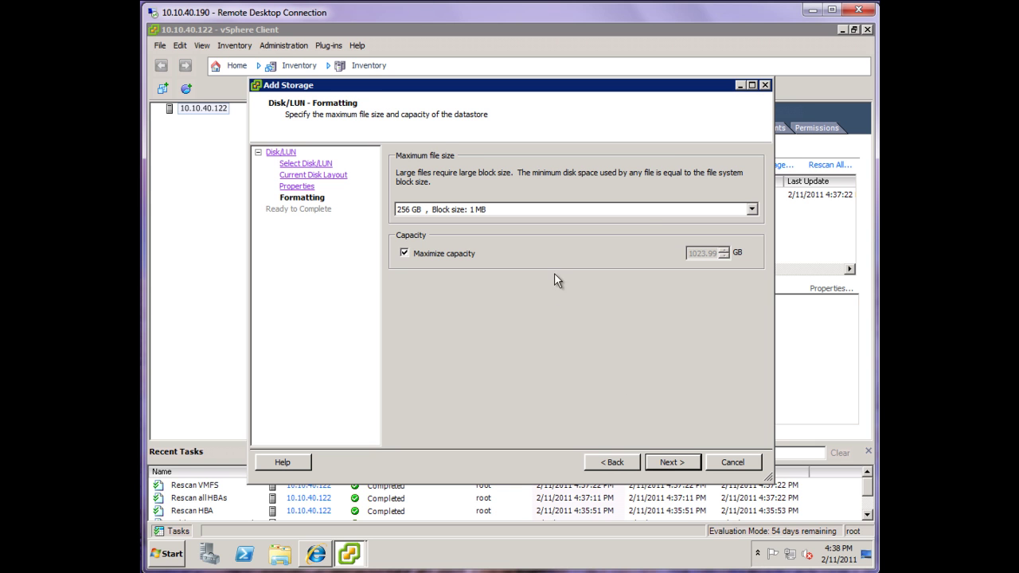
pyautogui.click(754, 210)
pyautogui.click(754, 212)
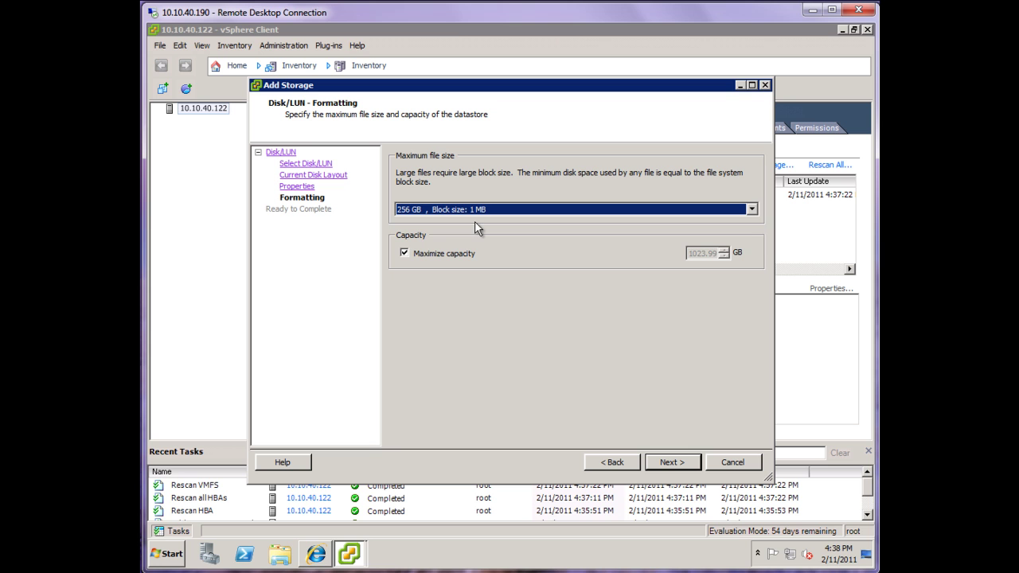
pyautogui.click(752, 211)
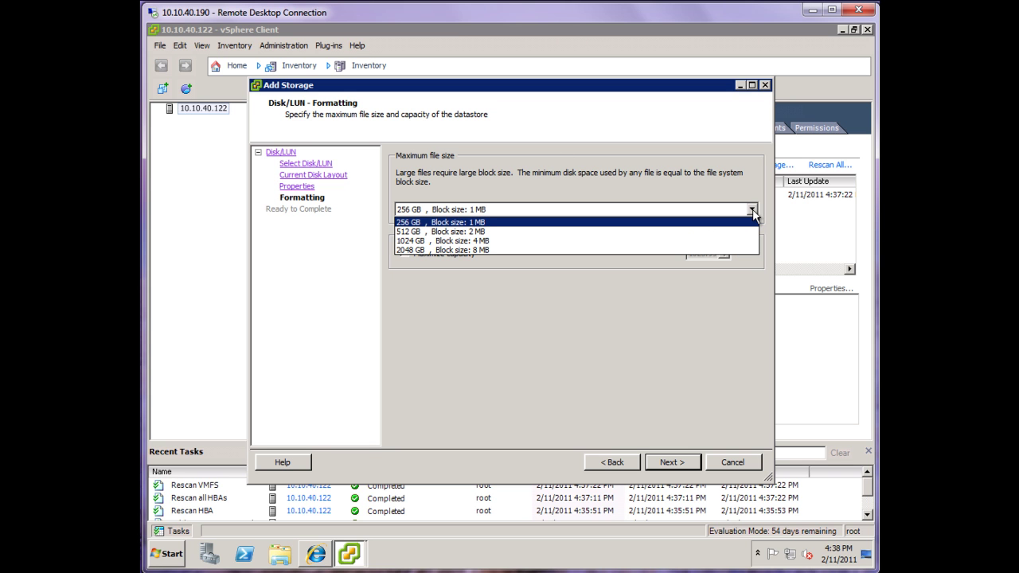
pyautogui.click(411, 241)
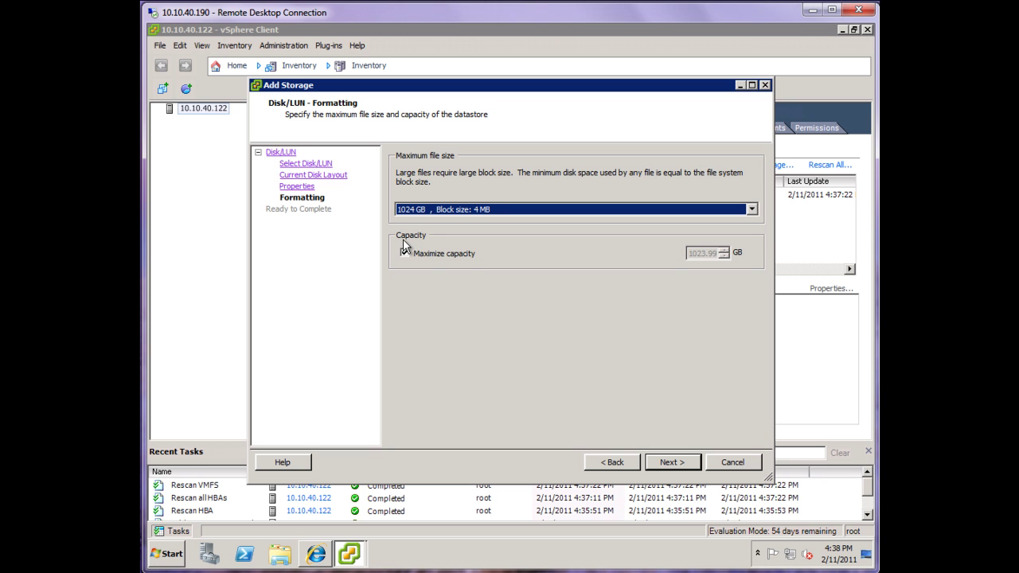
pyautogui.click(751, 209)
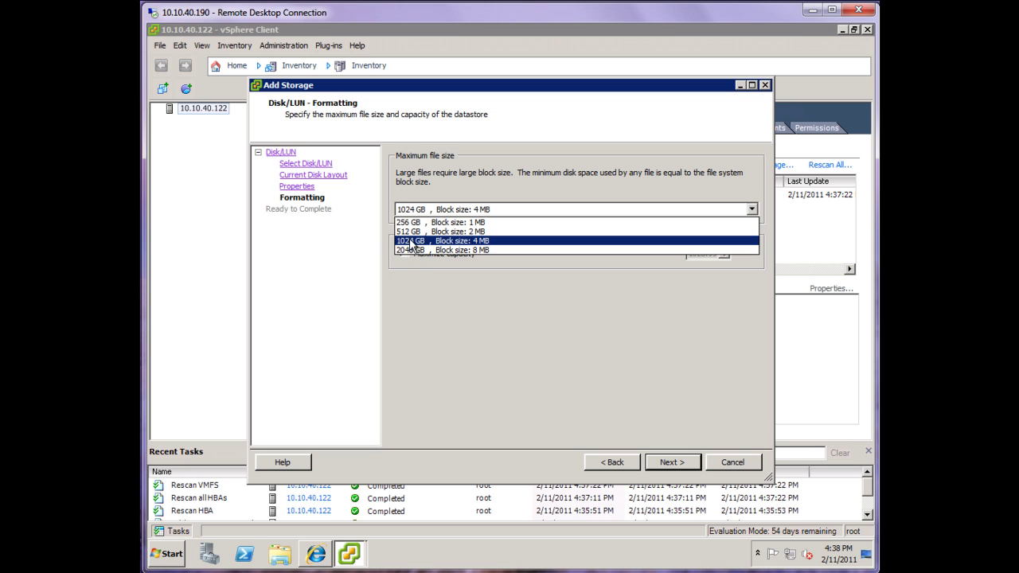
pyautogui.click(411, 241)
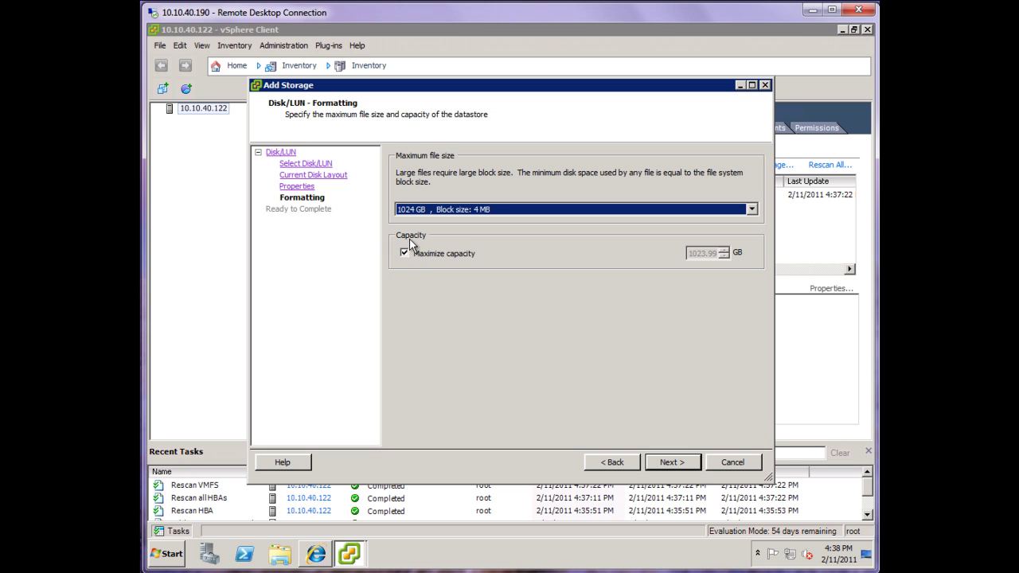
pyautogui.click(681, 463)
pyautogui.click(673, 465)
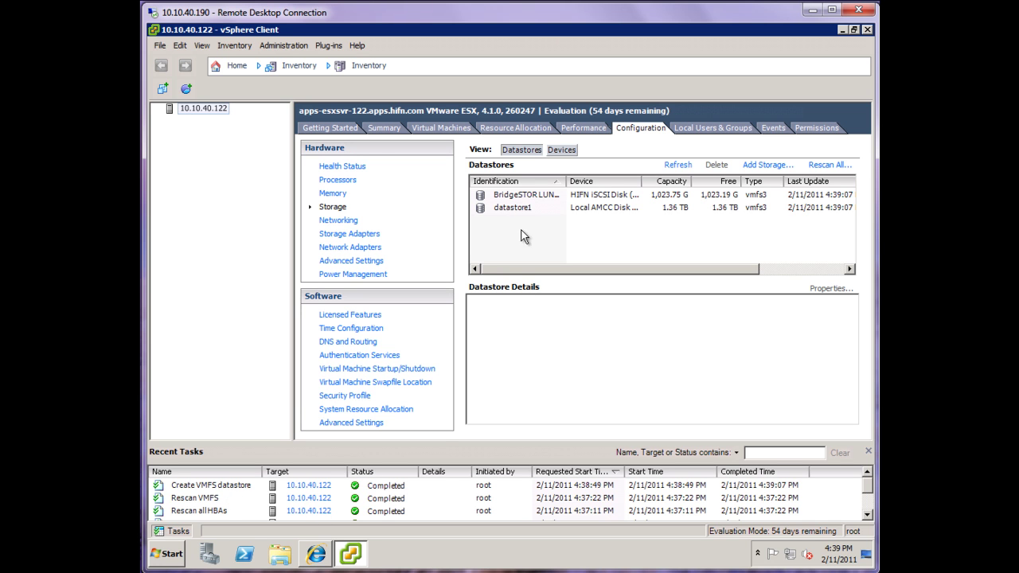
# Step: Widen the Identification column to verify BridgeSTOR LUN01 is listed at 1,023.75 GB
pyautogui.click(518, 208)
pyautogui.click(506, 196)
pyautogui.moveTo(564, 182); pyautogui.dragTo(578, 184)
pyautogui.click(566, 198)
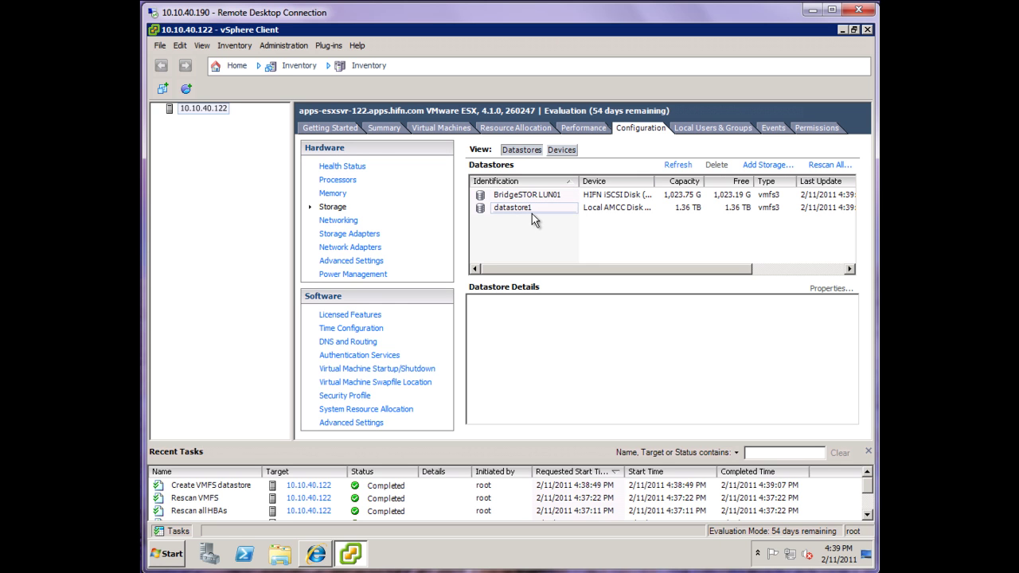